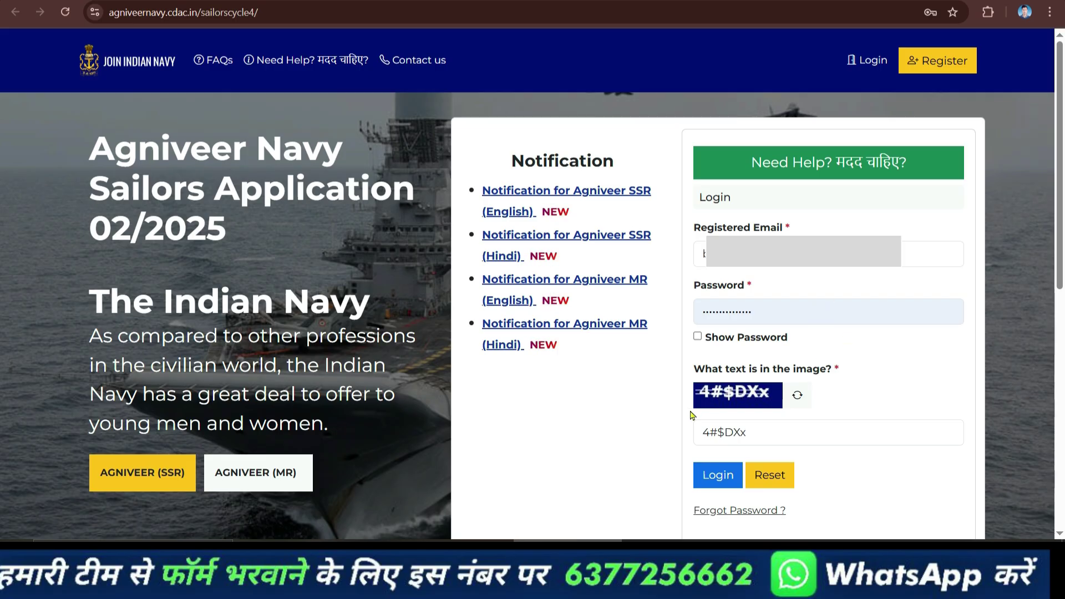
Log in to the portal with the registered email, password and captcha answer.
{"action": "left_click", "coordinate": [727, 472]}
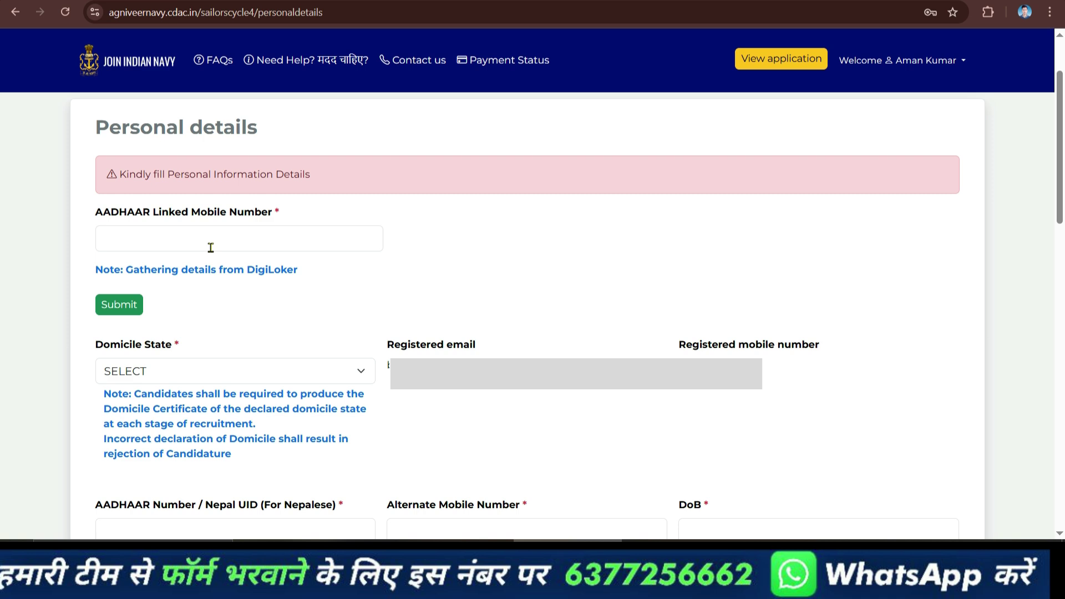
Paste the Aadhaar-linked mobile number and choose UTTAR PRADESH as the domicile state.
{"action": "key", "text": "ctrl+v"}
{"action": "left_click", "coordinate": [250, 377]}
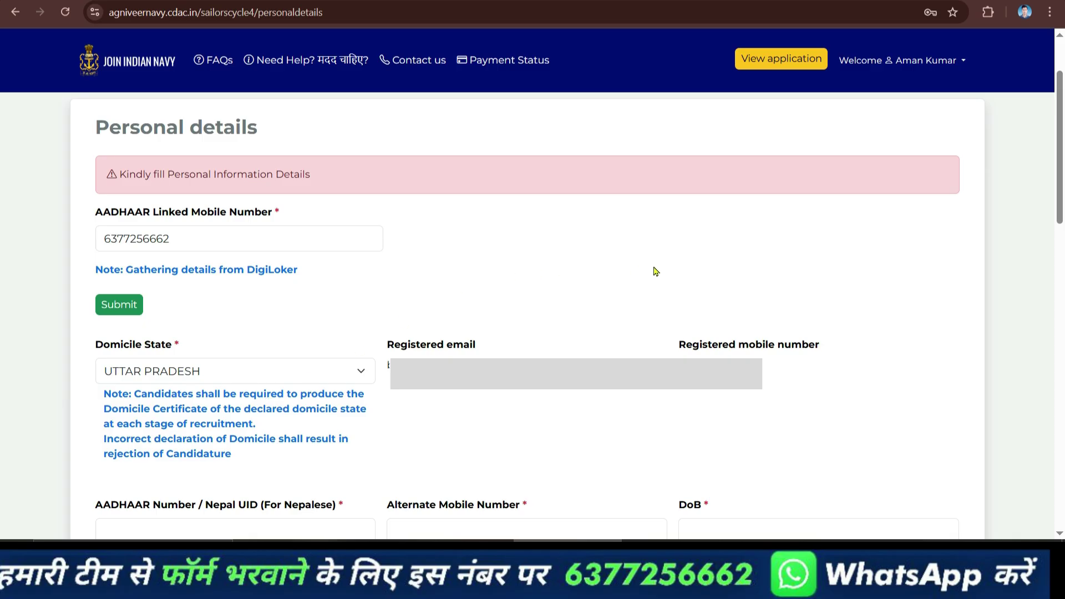
{"action": "left_click", "coordinate": [1055, 263]}
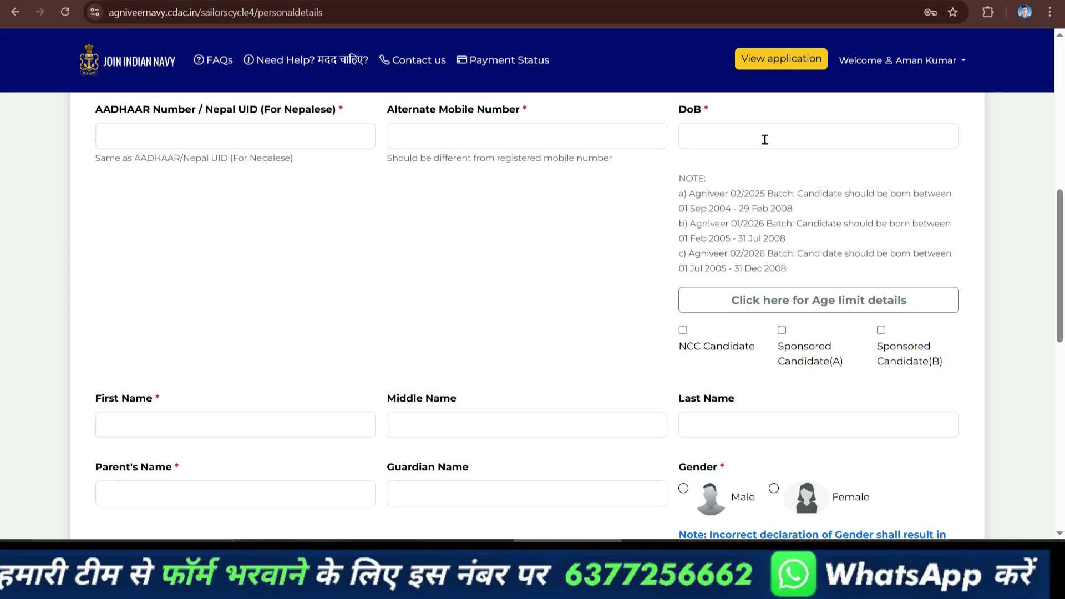
Select Male as the candidate's gender.
{"action": "scroll", "coordinate": [526, 303], "scroll_direction": "down", "scroll_amount": 3}
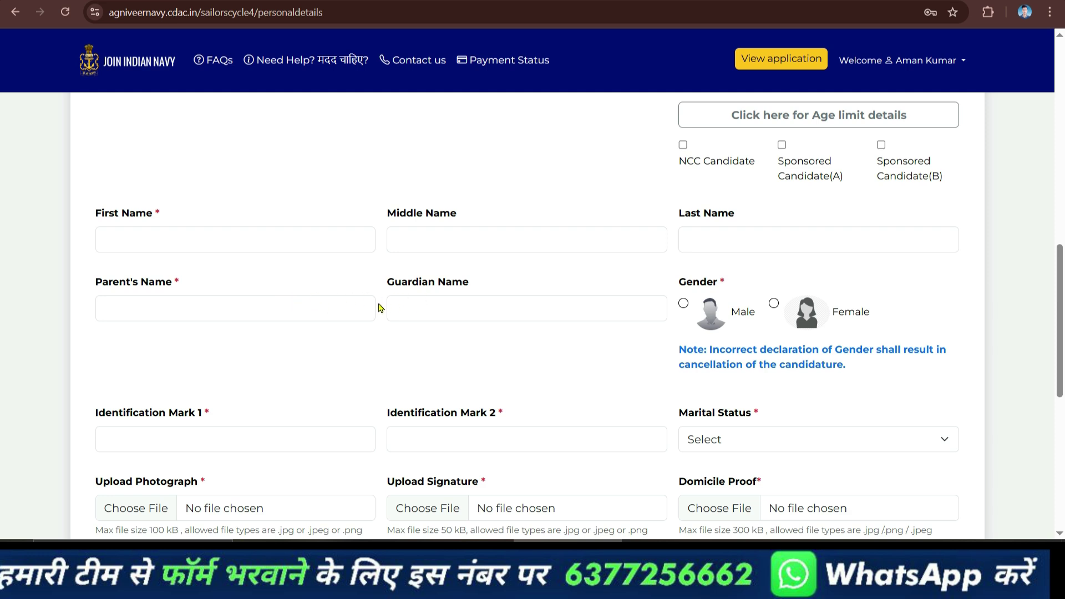
{"action": "left_click", "coordinate": [682, 304]}
{"action": "left_click", "coordinate": [773, 303]}
Set marital status to Unmarried, dismissing the warning shown for Married.
{"action": "left_click", "coordinate": [799, 438]}
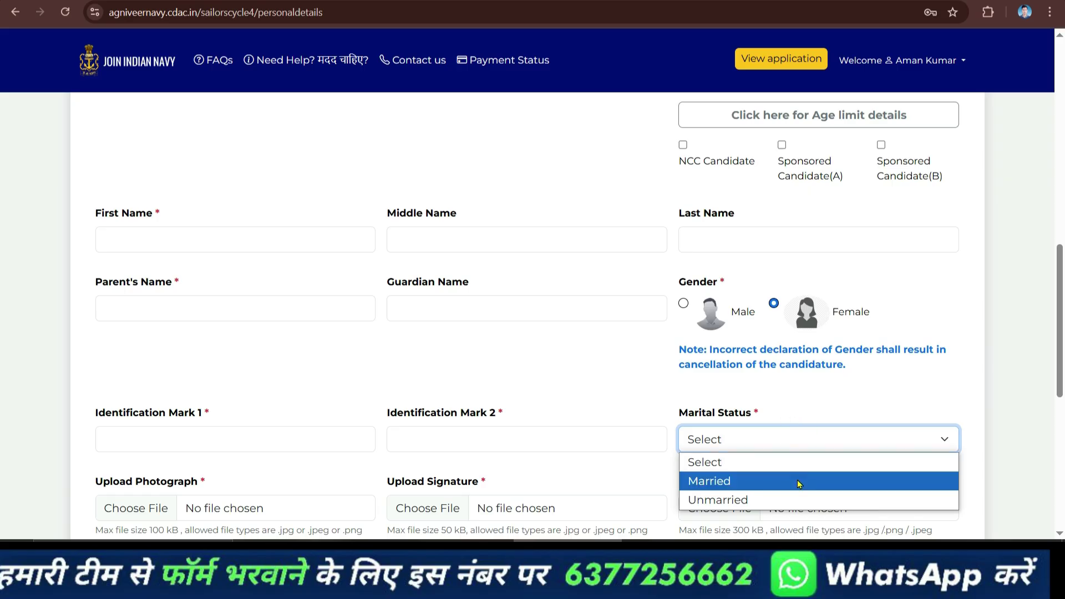
{"action": "left_click", "coordinate": [763, 438]}
{"action": "left_click", "coordinate": [762, 438]}
{"action": "left_click", "coordinate": [754, 482]}
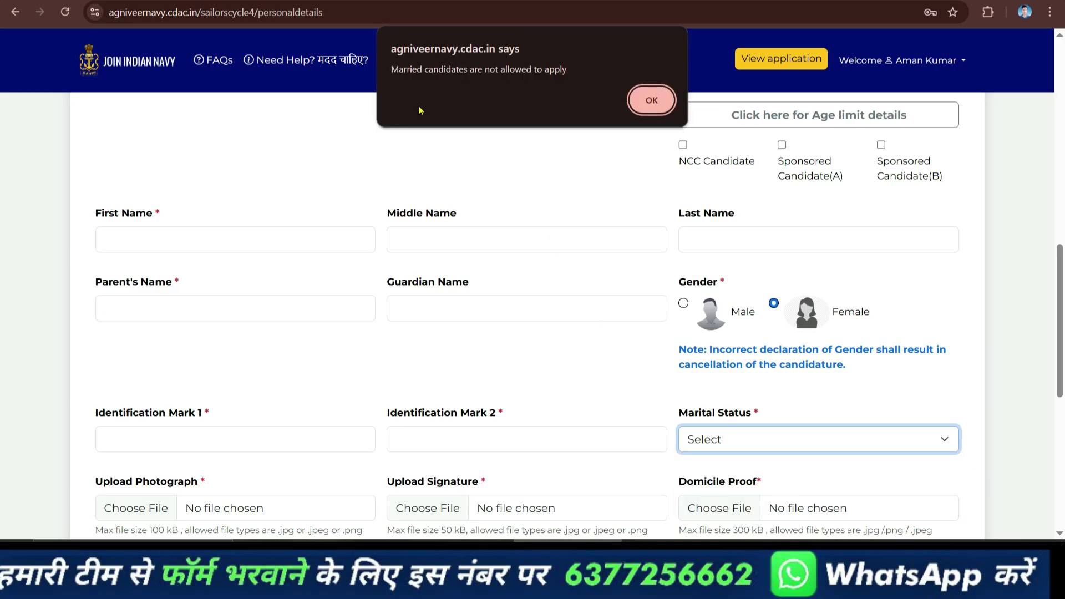
{"action": "left_click", "coordinate": [649, 101]}
{"action": "left_click", "coordinate": [770, 441]}
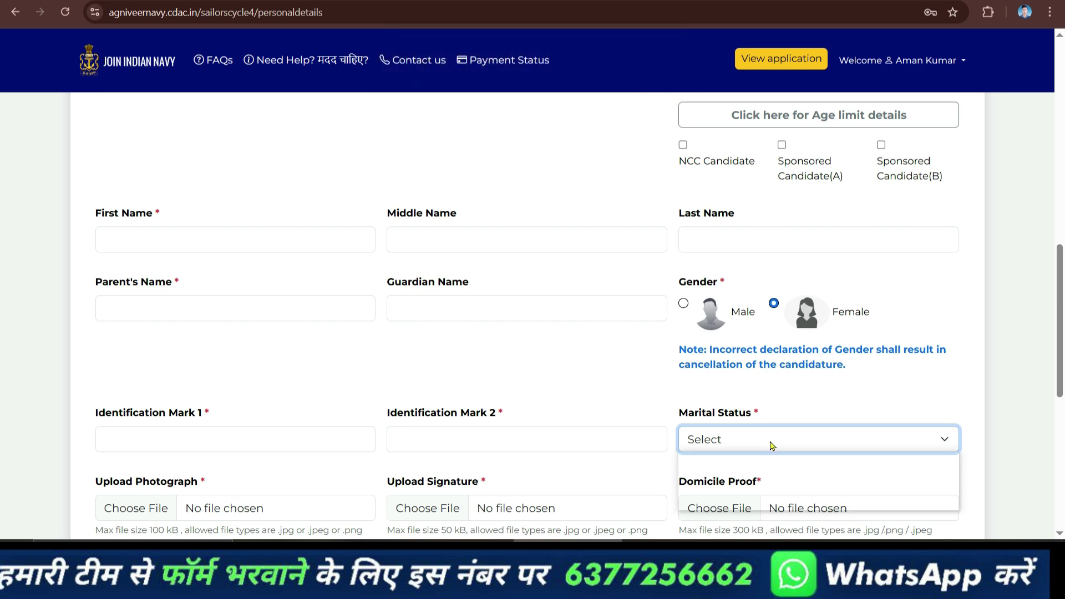
{"action": "left_click", "coordinate": [775, 500]}
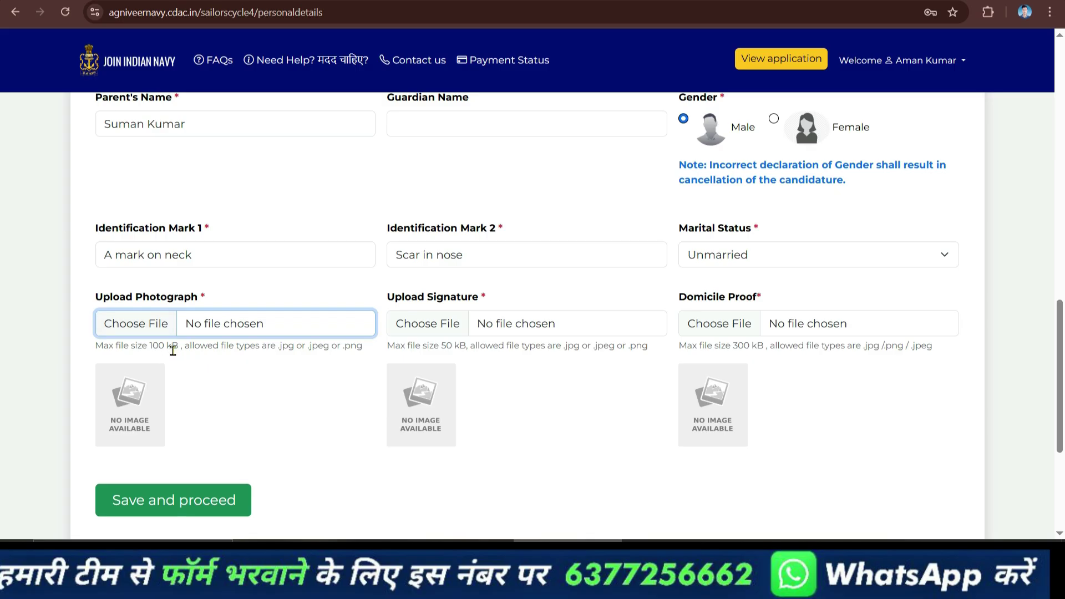
Review the photo and signature size and file-type notes beside the upload fields.
{"action": "left_click_drag", "start_coordinate": [141, 347], "coordinate": [178, 344]}
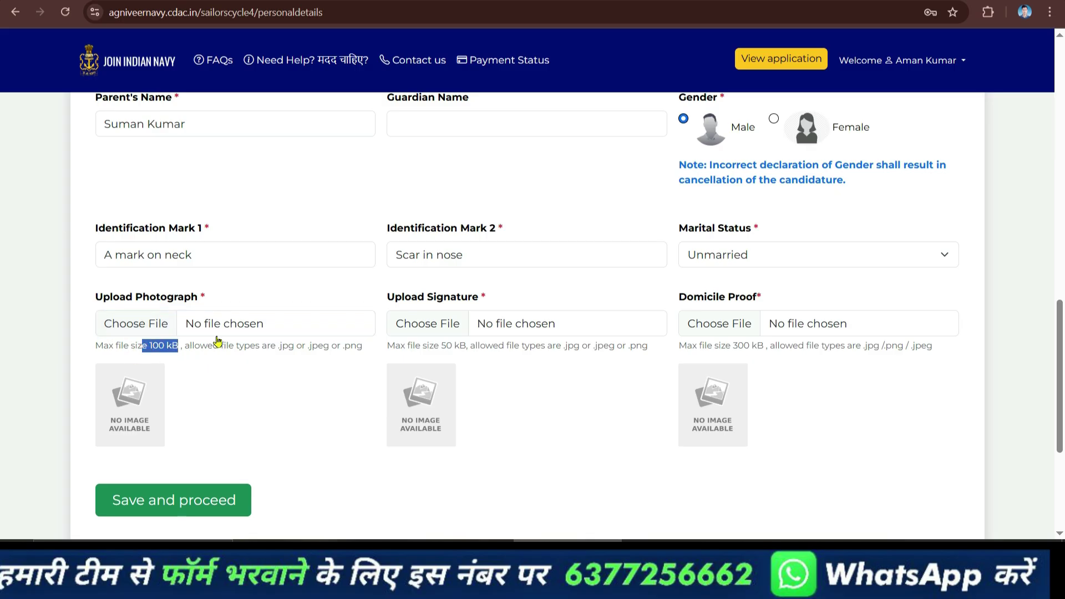
{"action": "left_click", "coordinate": [276, 346]}
{"action": "left_click_drag", "start_coordinate": [275, 346], "coordinate": [366, 347]}
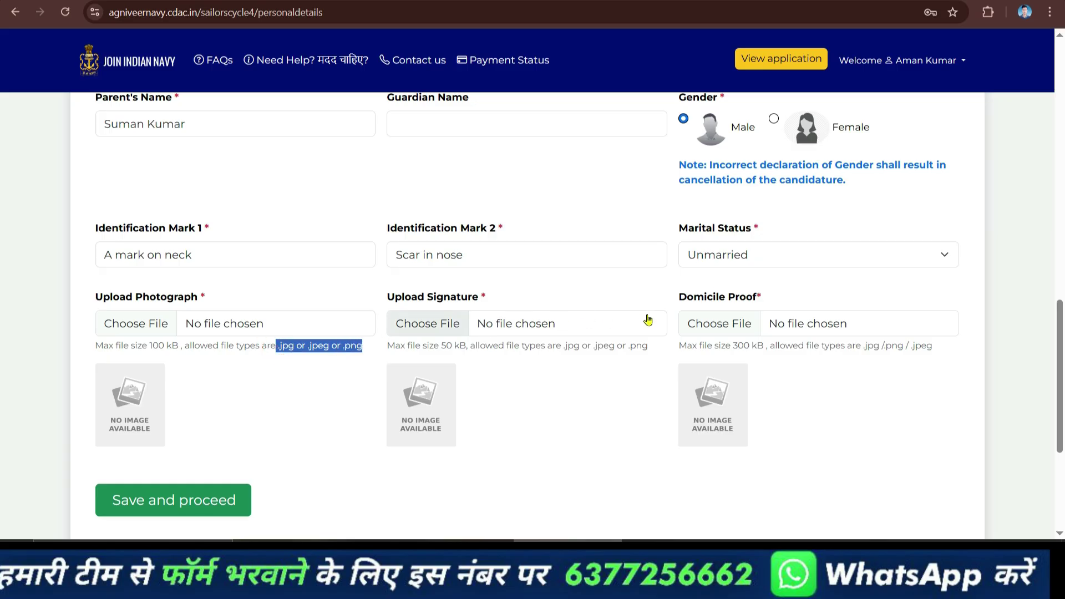
{"action": "left_click", "coordinate": [397, 342]}
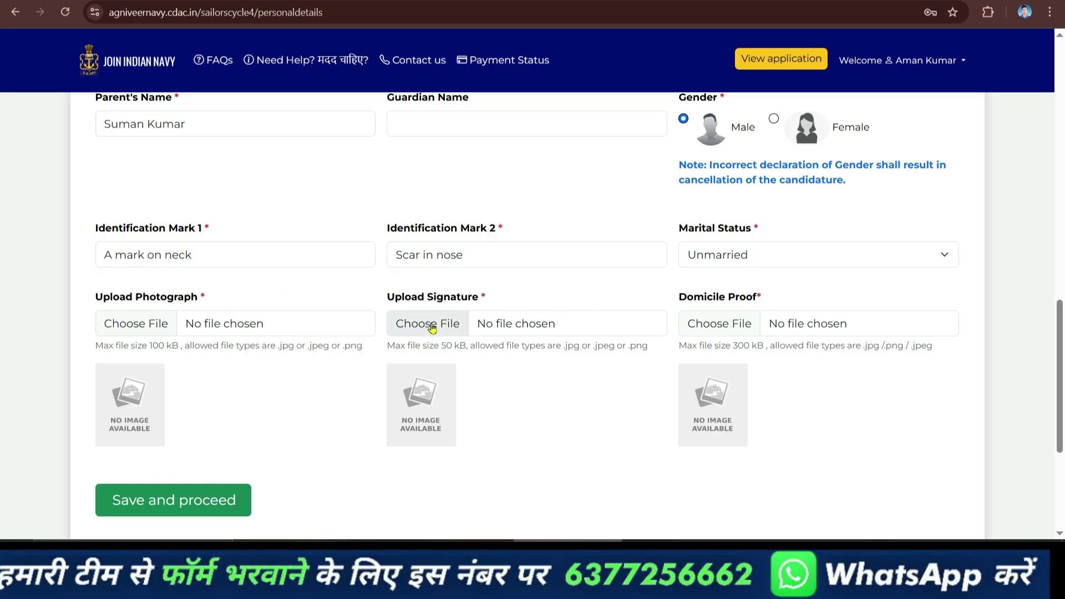
{"action": "left_click_drag", "start_coordinate": [476, 349], "coordinate": [447, 347]}
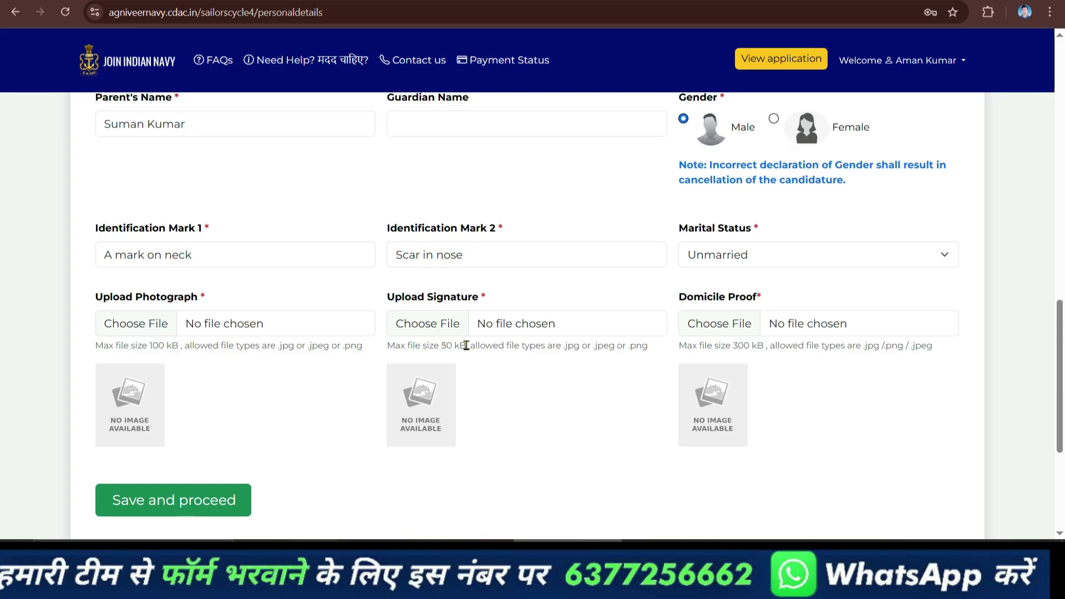
{"action": "left_click", "coordinate": [718, 335]}
{"action": "key", "text": "Escape"}
{"action": "left_click", "coordinate": [755, 353]}
Check the age eligibility message near the top of the form.
{"action": "scroll", "coordinate": [796, 142], "scroll_direction": "up", "scroll_amount": 6}
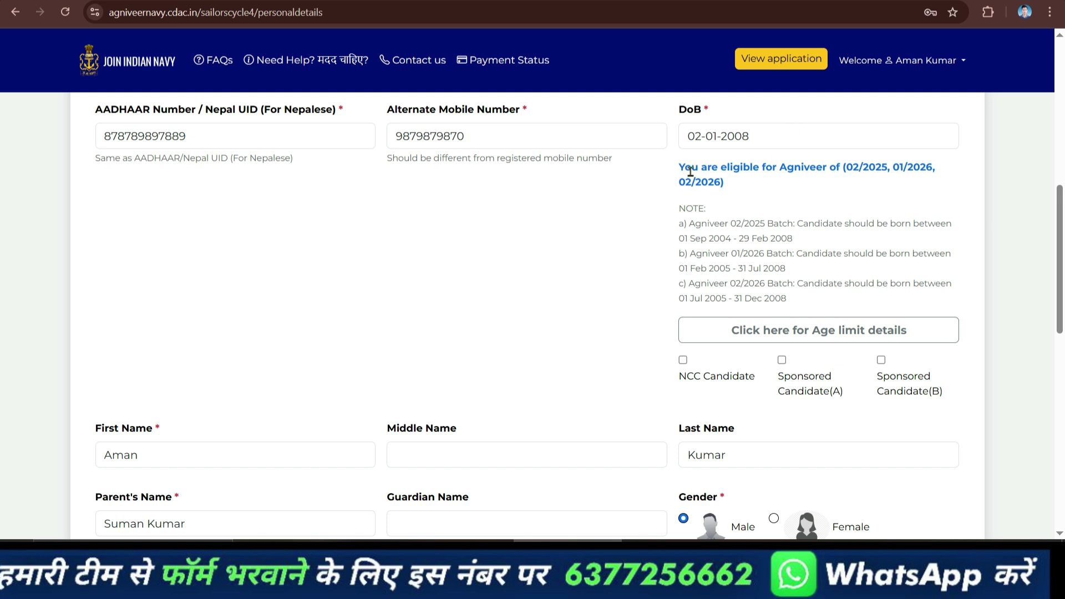
{"action": "left_click_drag", "start_coordinate": [685, 166], "coordinate": [728, 180]}
{"action": "left_click", "coordinate": [729, 177]}
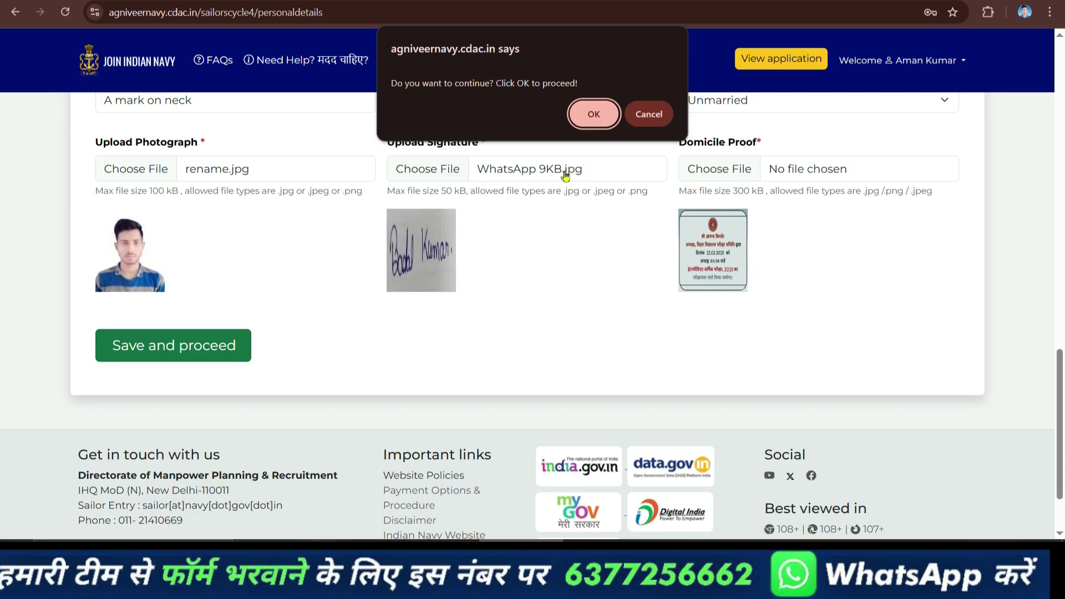
Confirm saving the personal details and note the success message.
{"action": "left_click", "coordinate": [596, 116]}
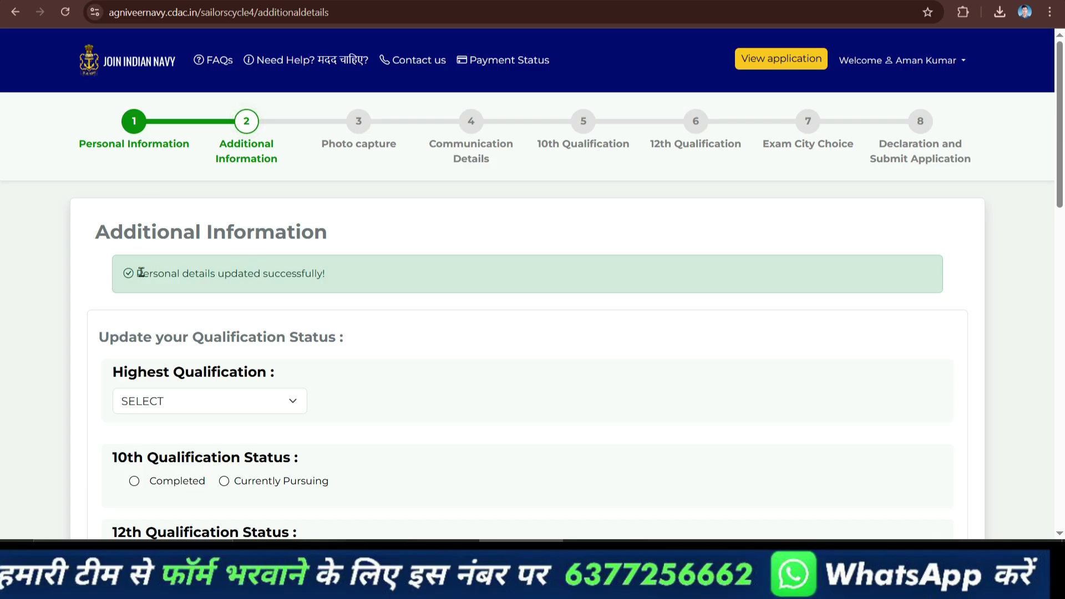
{"action": "left_click_drag", "start_coordinate": [133, 276], "coordinate": [328, 278]}
{"action": "left_click", "coordinate": [330, 279]}
{"action": "scroll", "coordinate": [327, 288], "scroll_direction": "down", "scroll_amount": 3}
Select Matric as the highest qualification.
{"action": "left_click", "coordinate": [280, 221]}
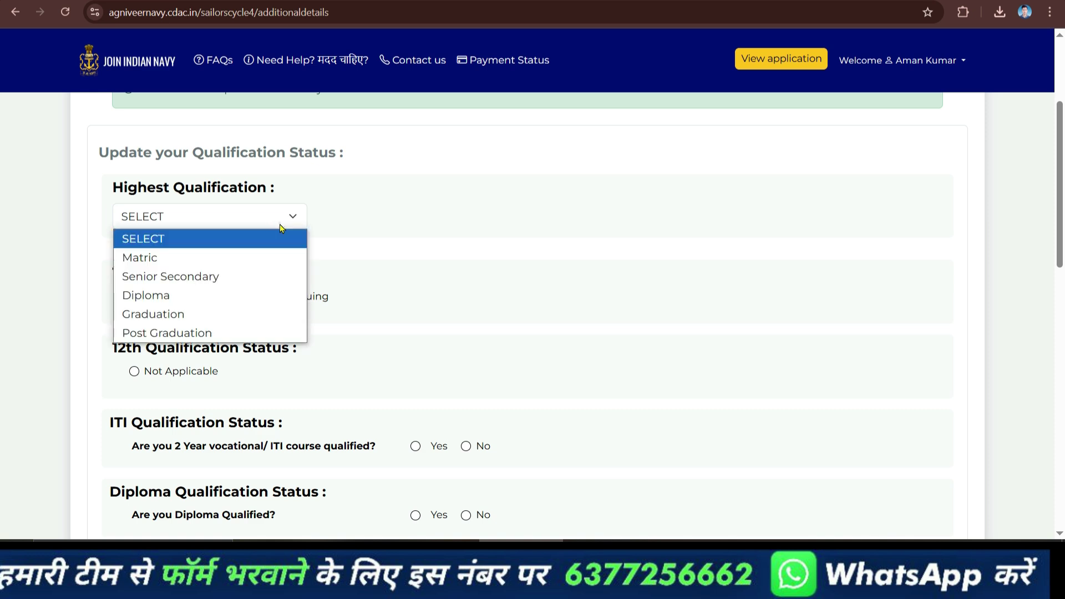
{"action": "left_click", "coordinate": [245, 260]}
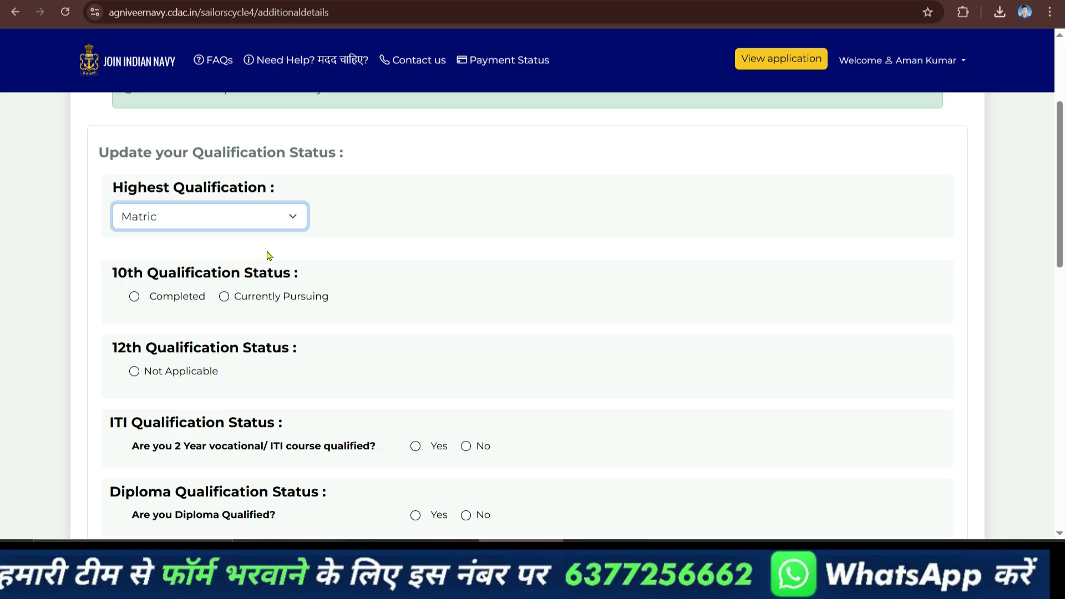
{"action": "left_click", "coordinate": [272, 219]}
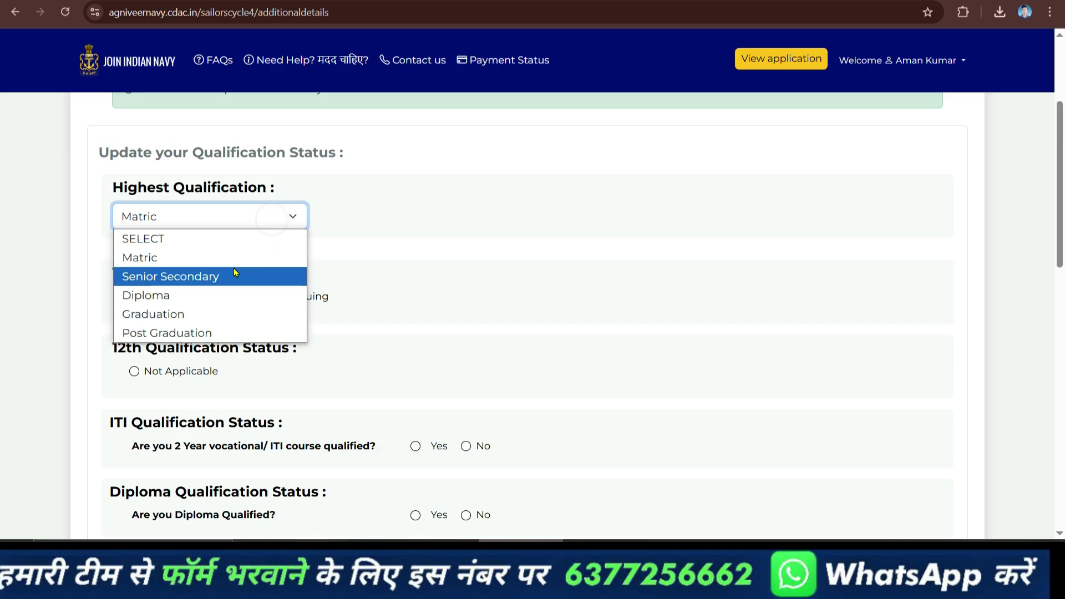
{"action": "left_click", "coordinate": [262, 226]}
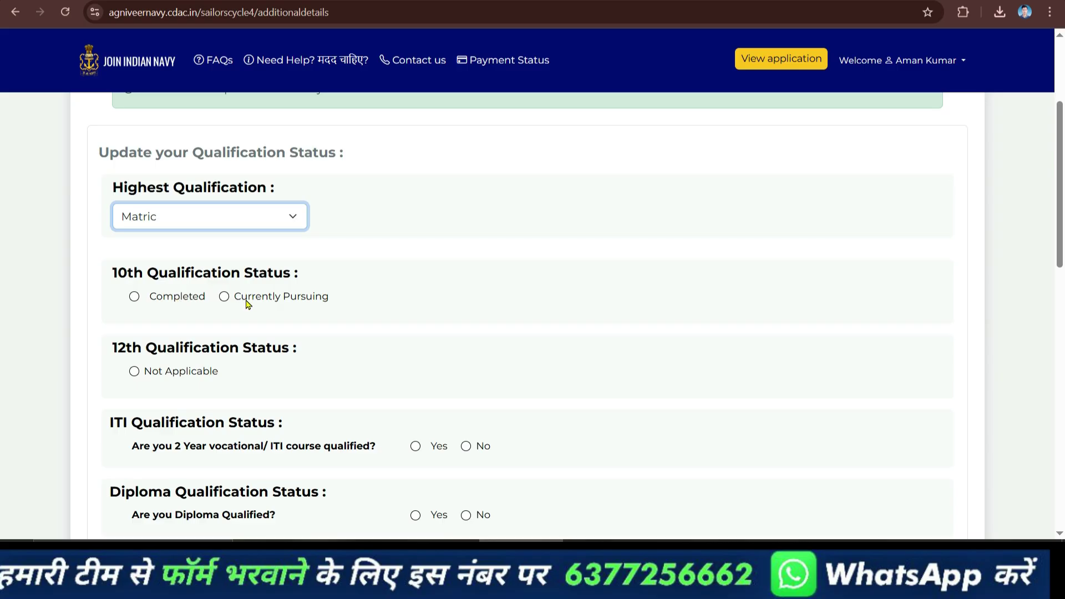
Mark 10th Completed, 12th Not Applicable, and No for ITI and Diploma.
{"action": "left_click", "coordinate": [178, 298]}
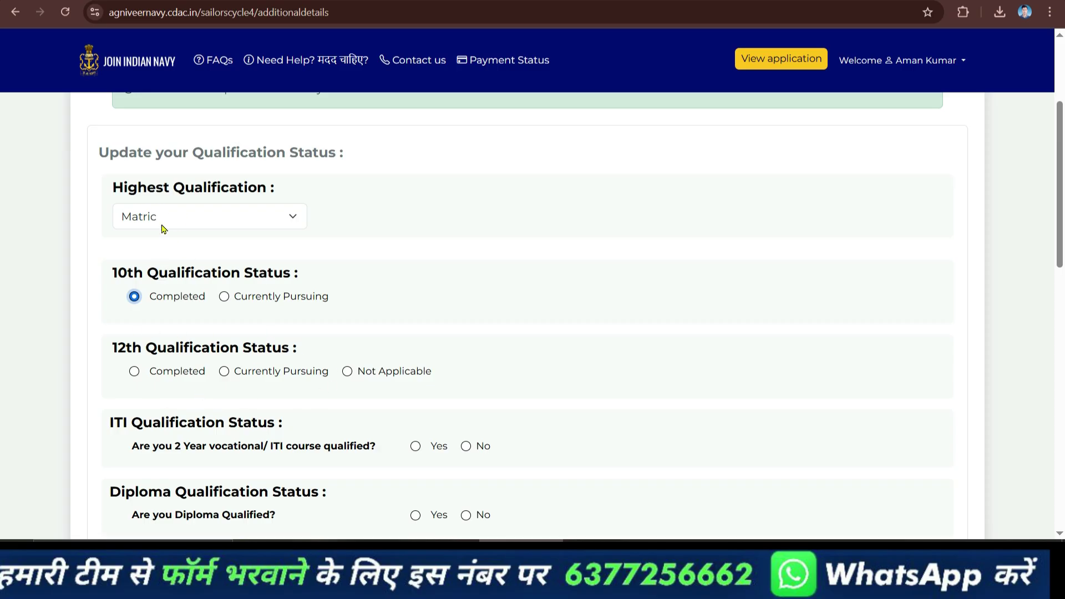
{"action": "scroll", "coordinate": [291, 311], "scroll_direction": "down", "scroll_amount": 3}
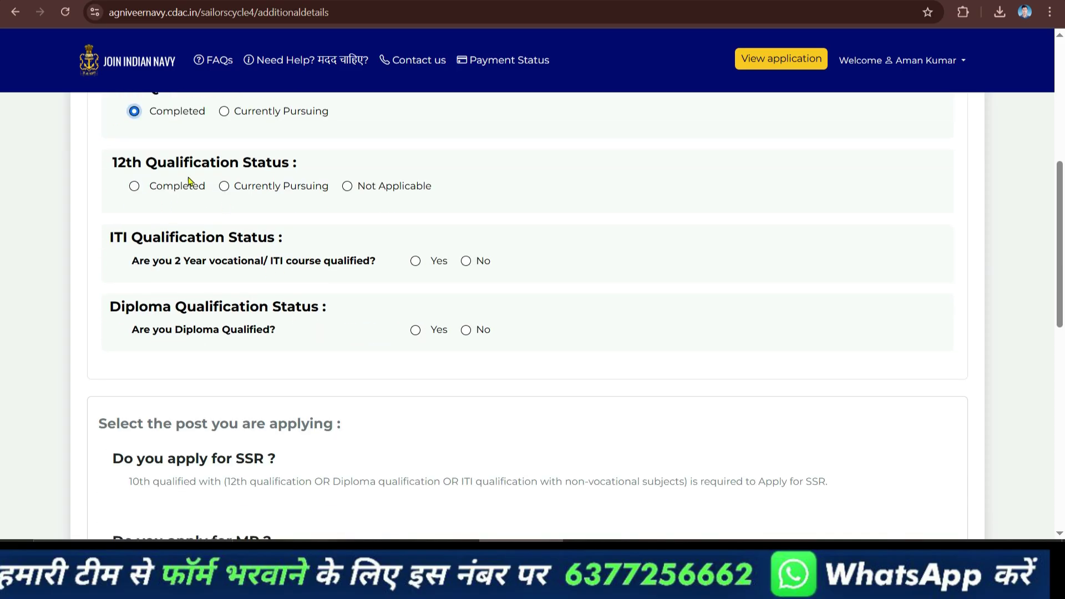
{"action": "left_click", "coordinate": [347, 186]}
{"action": "left_click", "coordinate": [466, 262]}
{"action": "left_click", "coordinate": [475, 334]}
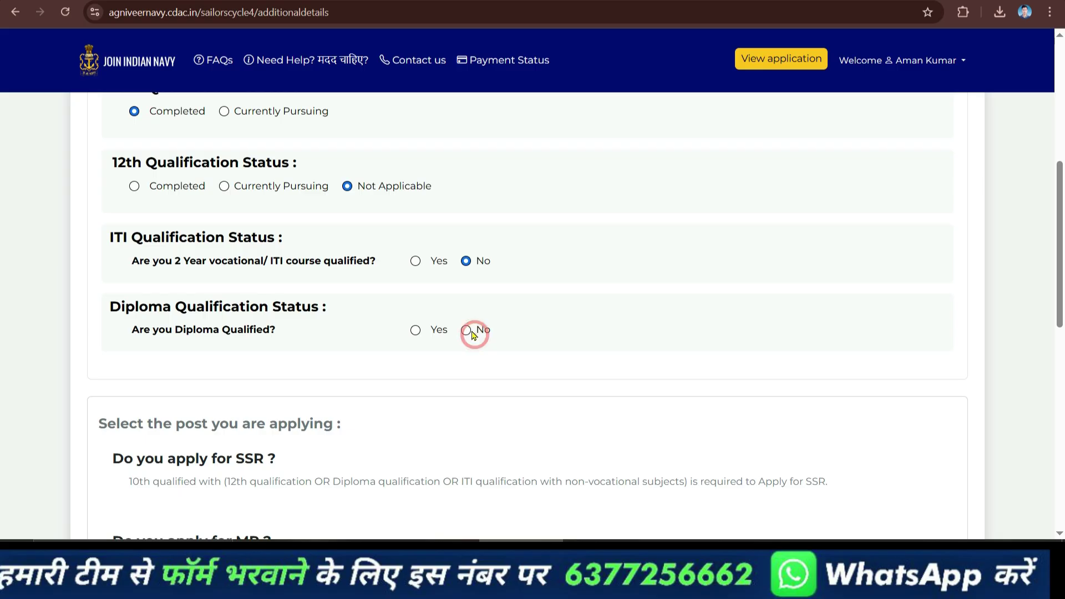
{"action": "scroll", "coordinate": [267, 320], "scroll_direction": "down", "scroll_amount": 3}
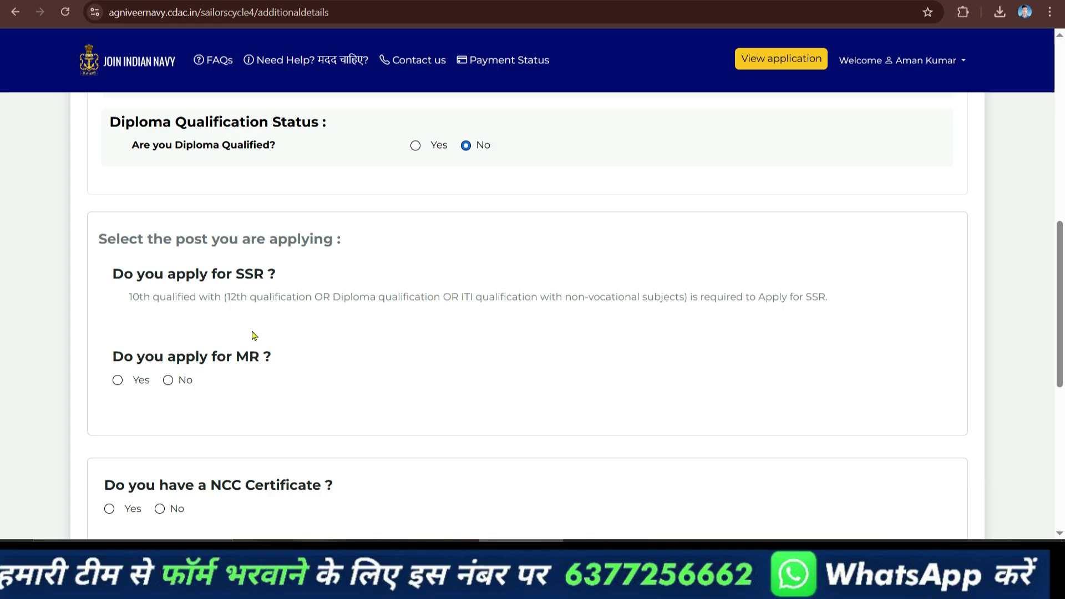
Apply for the MR post with branch preferences Chef, Steward and Hygienist.
{"action": "left_click", "coordinate": [117, 380]}
{"action": "scroll", "coordinate": [262, 344], "scroll_direction": "down", "scroll_amount": 3}
{"action": "left_click", "coordinate": [264, 270]}
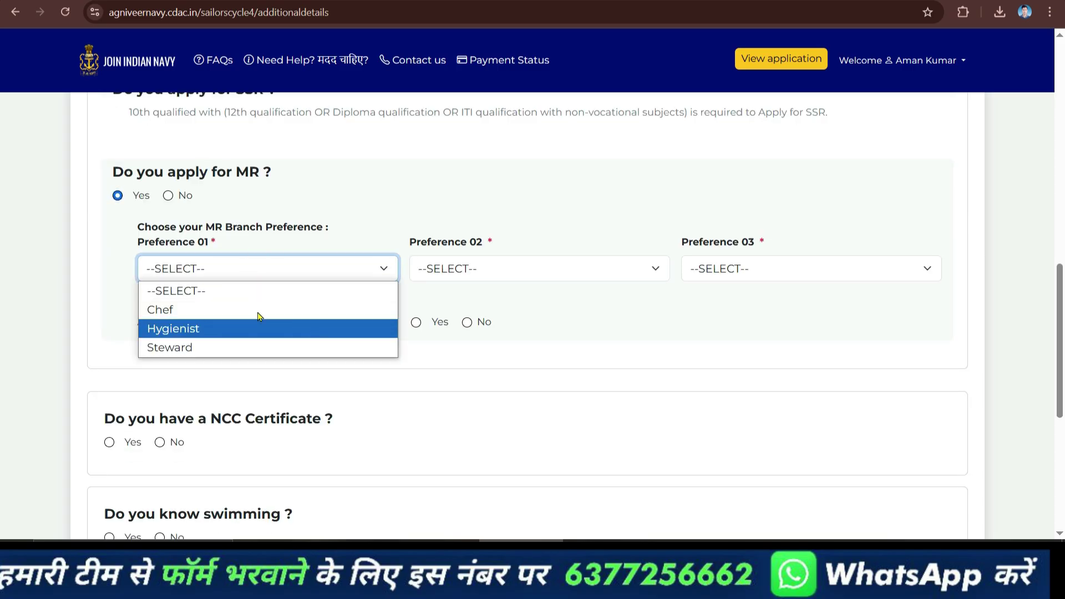
{"action": "left_click", "coordinate": [219, 315]}
{"action": "left_click", "coordinate": [482, 269]}
{"action": "left_click", "coordinate": [484, 346]}
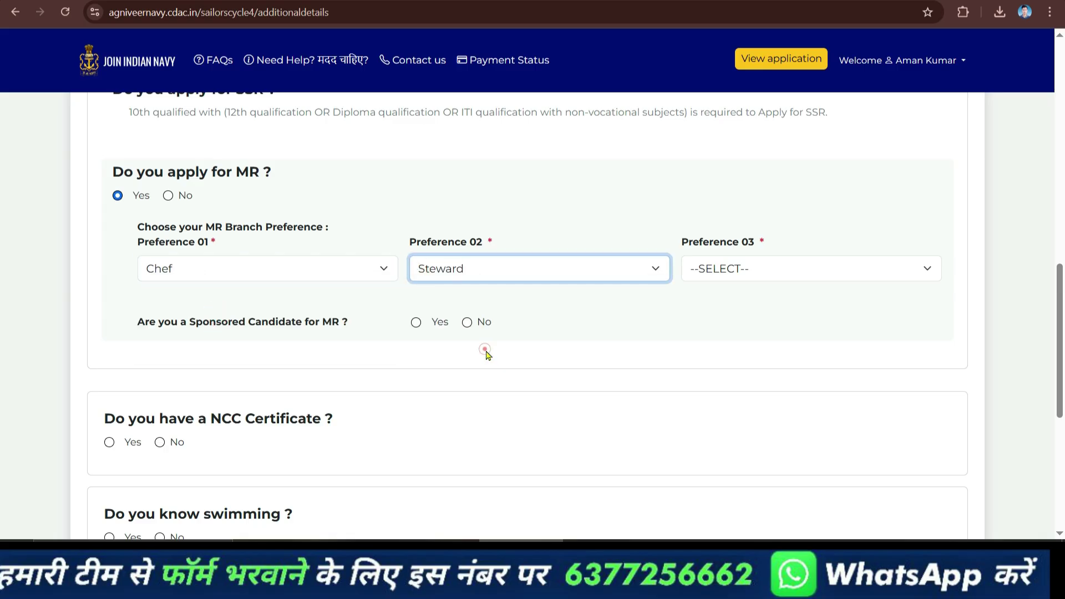
{"action": "left_click", "coordinate": [773, 279]}
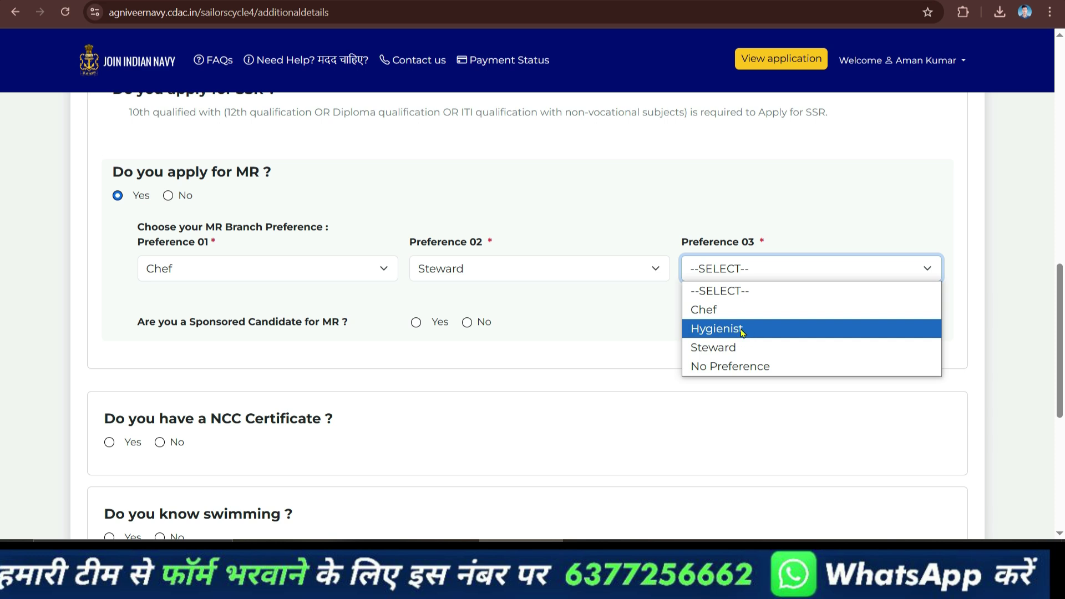
{"action": "left_click", "coordinate": [742, 331]}
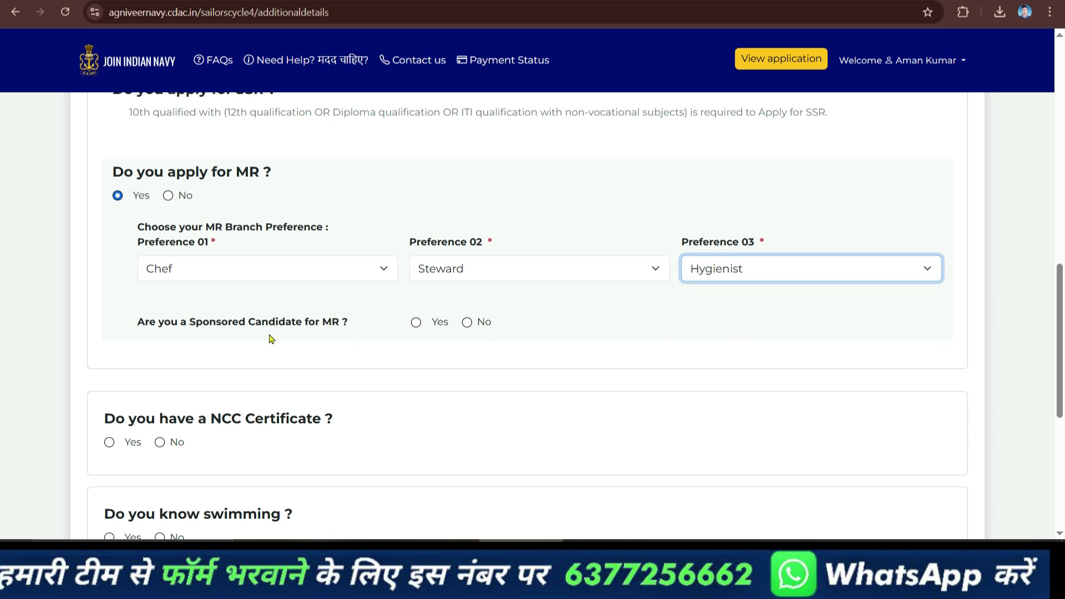
Answer No to sponsored and NCC, Yes to swimming, then save and confirm the MR post.
{"action": "left_click", "coordinate": [467, 324]}
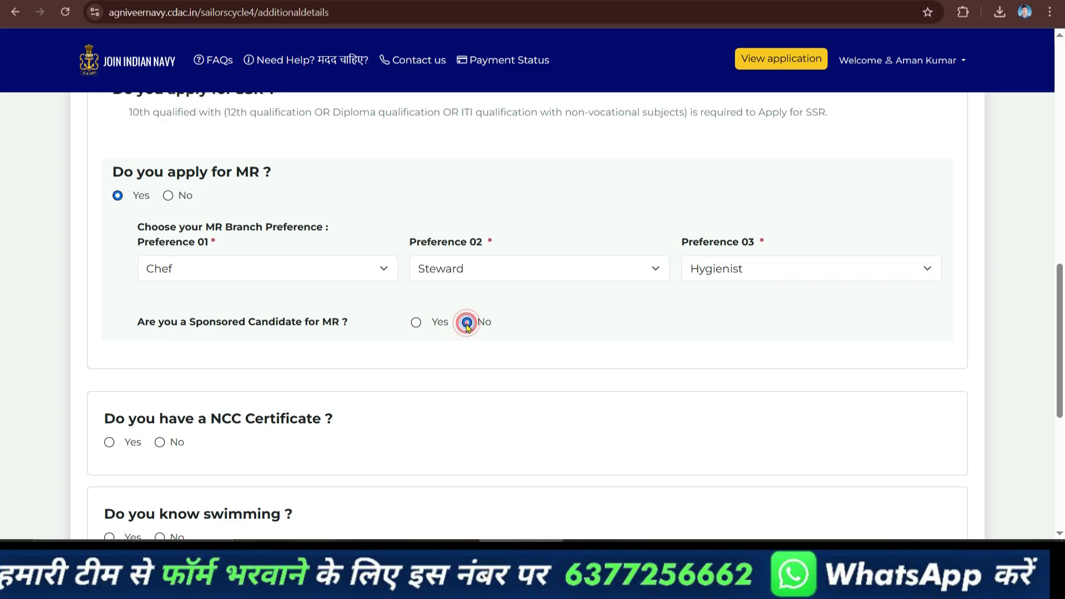
{"action": "scroll", "coordinate": [386, 355], "scroll_direction": "down", "scroll_amount": 3}
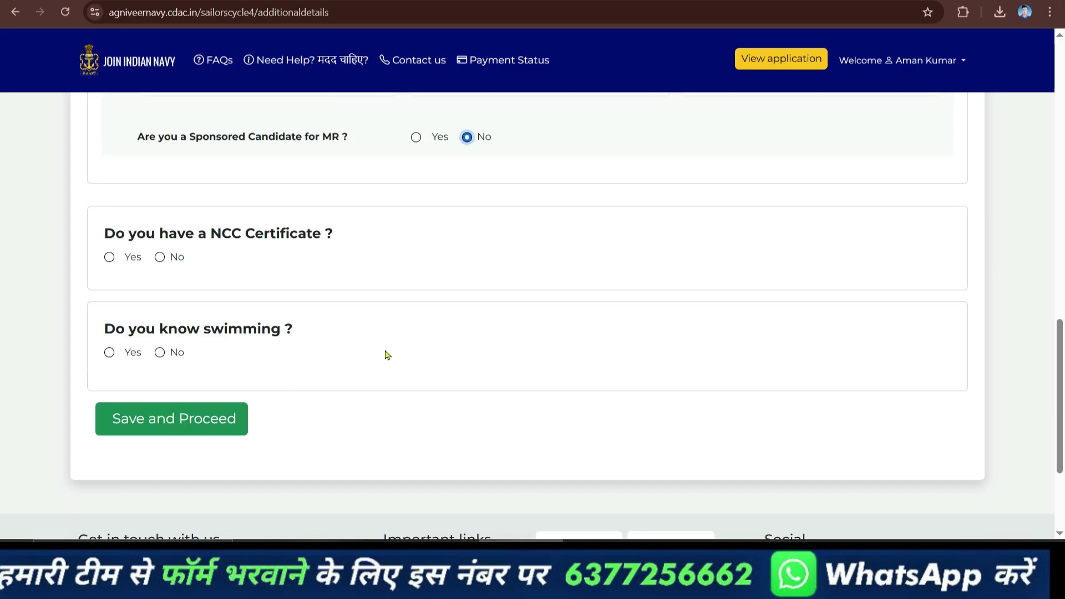
{"action": "left_click", "coordinate": [173, 259]}
{"action": "left_click", "coordinate": [166, 259]}
{"action": "left_click", "coordinate": [161, 257]}
{"action": "left_click", "coordinate": [109, 351]}
{"action": "left_click", "coordinate": [191, 425]}
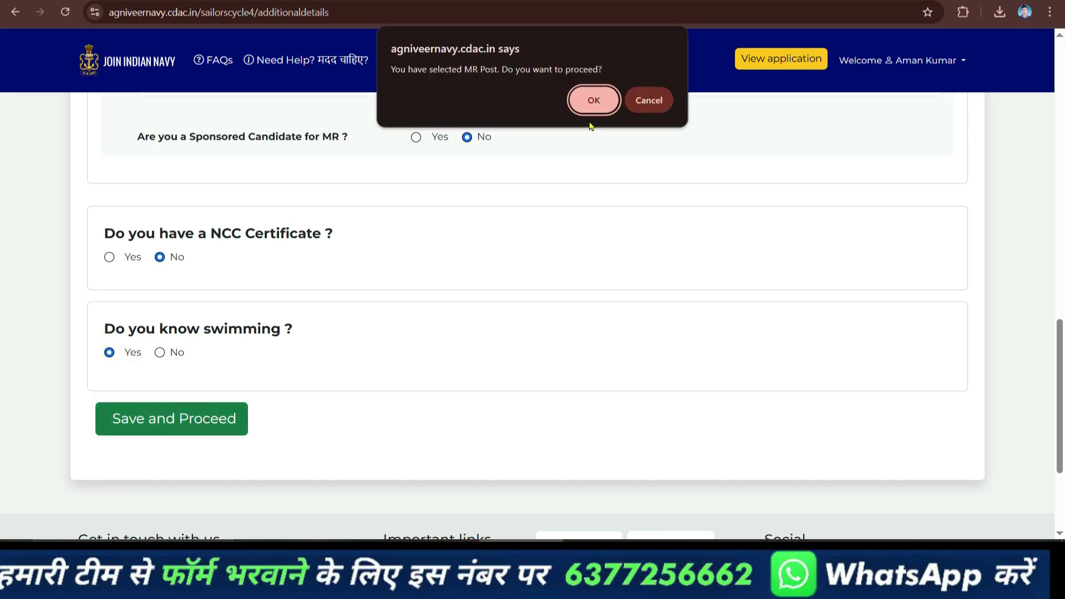
{"action": "left_click", "coordinate": [593, 104]}
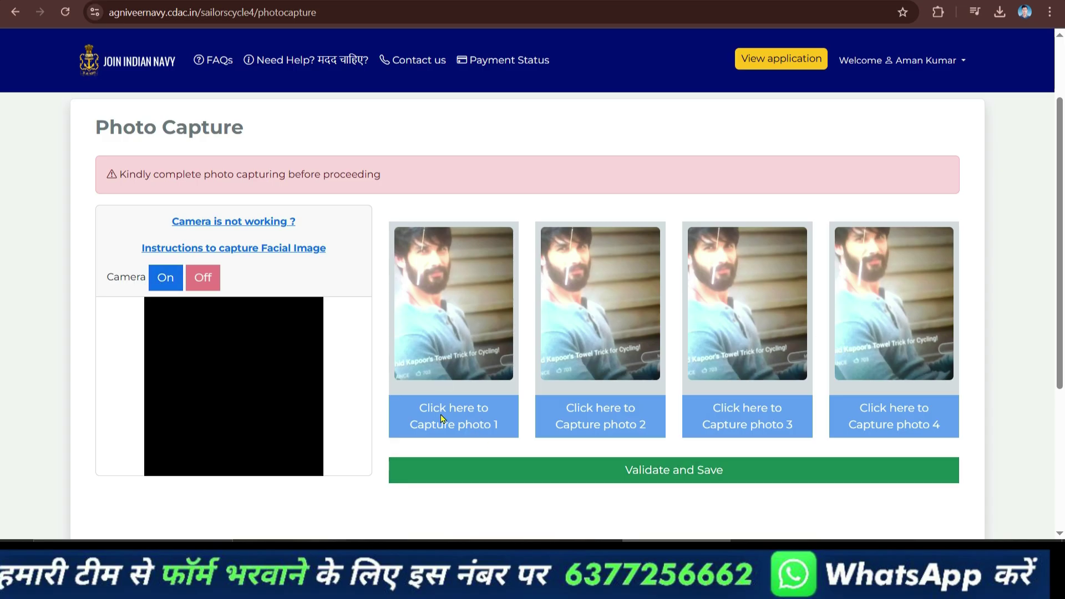
Validate and save the four captured photos, then continue to Communication Details.
{"action": "left_click", "coordinate": [682, 471]}
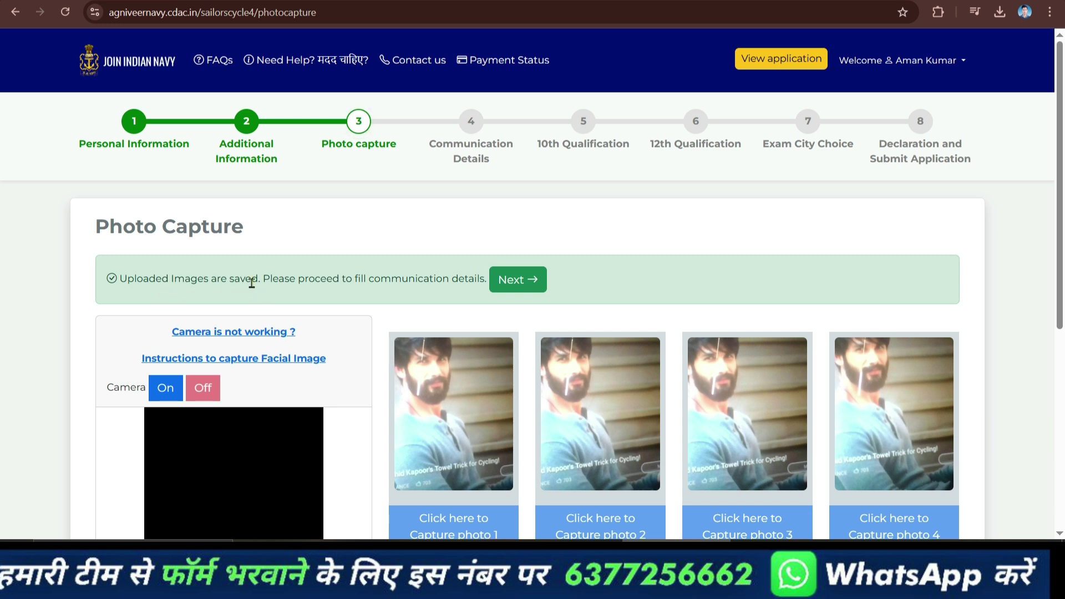
{"action": "left_click", "coordinate": [515, 280]}
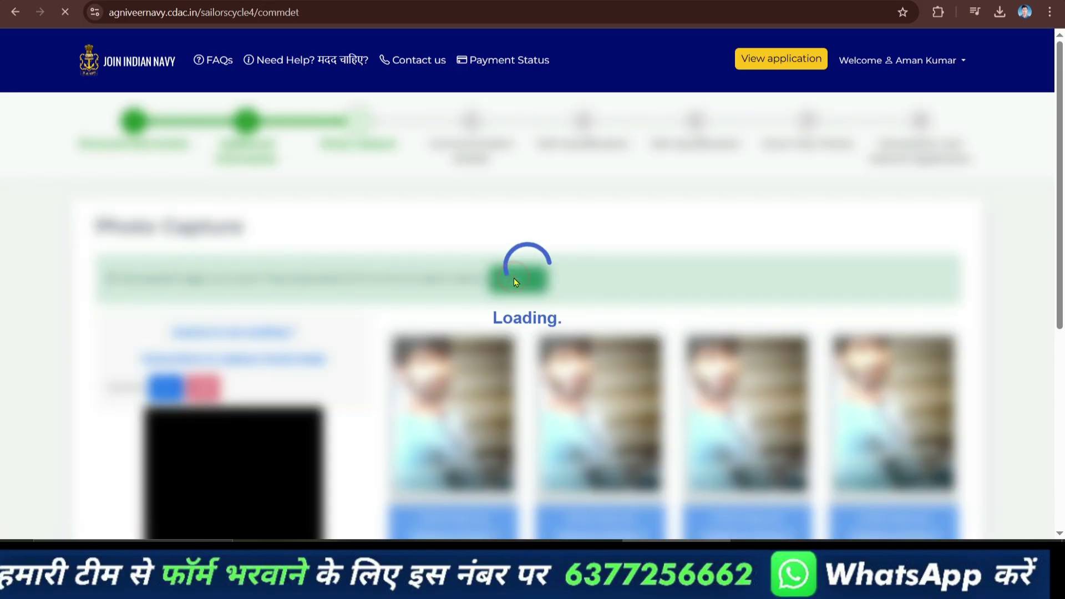
Set the correspondence address state to UTTAR PRADESH and district to BALRAMPUR.
{"action": "scroll", "coordinate": [445, 263], "scroll_direction": "up", "scroll_amount": 3}
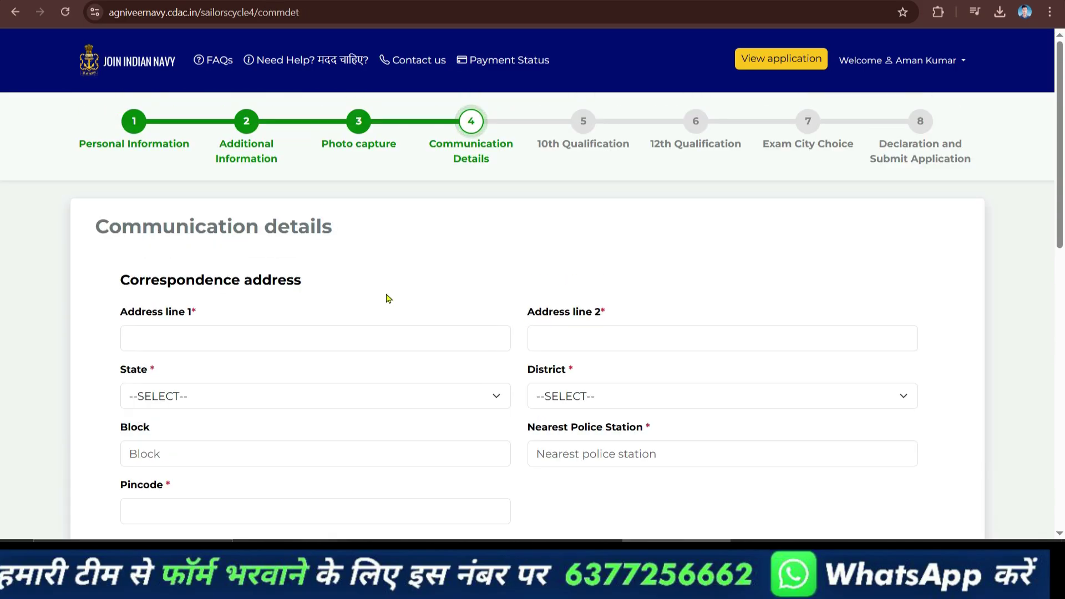
{"action": "left_click", "coordinate": [389, 347]}
{"action": "left_click", "coordinate": [390, 338]}
{"action": "scroll", "coordinate": [438, 332], "scroll_direction": "down", "scroll_amount": 6}
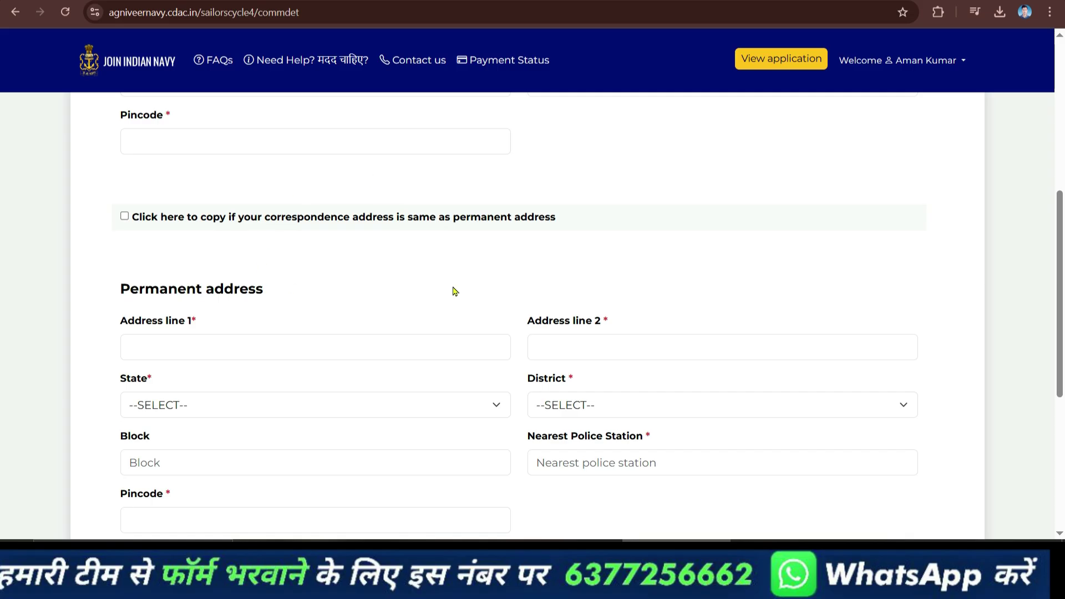
{"action": "scroll", "coordinate": [438, 302], "scroll_direction": "up", "scroll_amount": 10}
{"action": "left_click", "coordinate": [309, 399]}
{"action": "scroll", "coordinate": [300, 333], "scroll_direction": "down", "scroll_amount": 5}
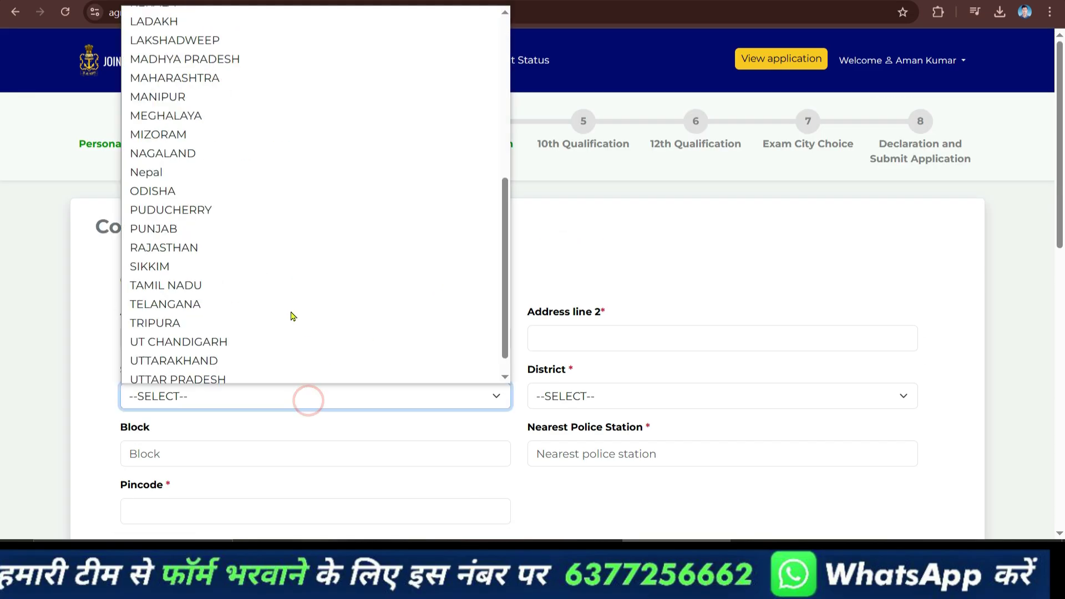
{"action": "scroll", "coordinate": [291, 314], "scroll_direction": "down", "scroll_amount": 1}
{"action": "left_click", "coordinate": [304, 335]}
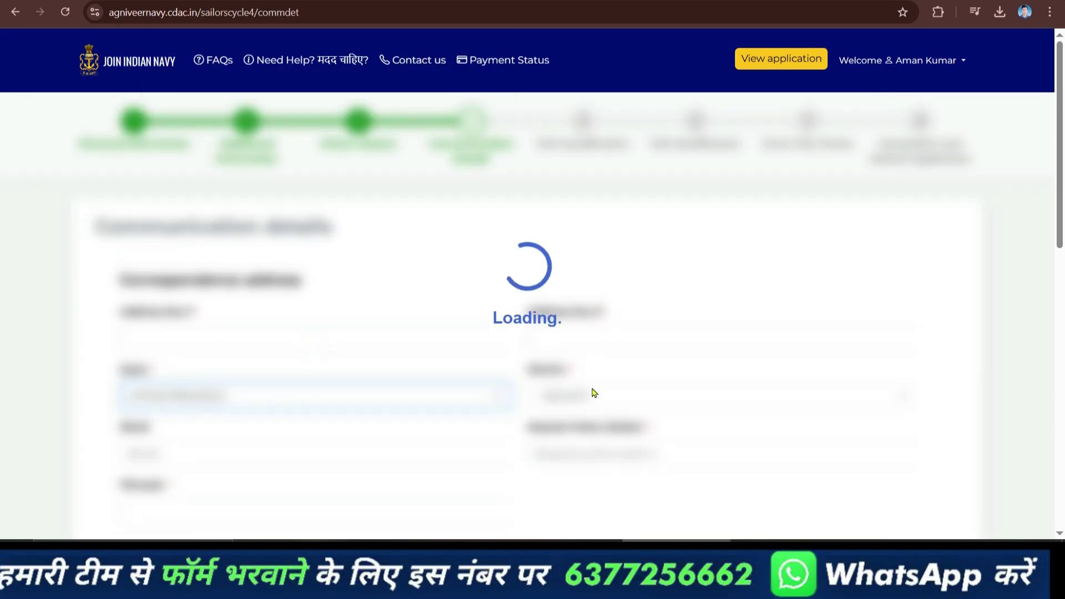
{"action": "left_click", "coordinate": [700, 400]}
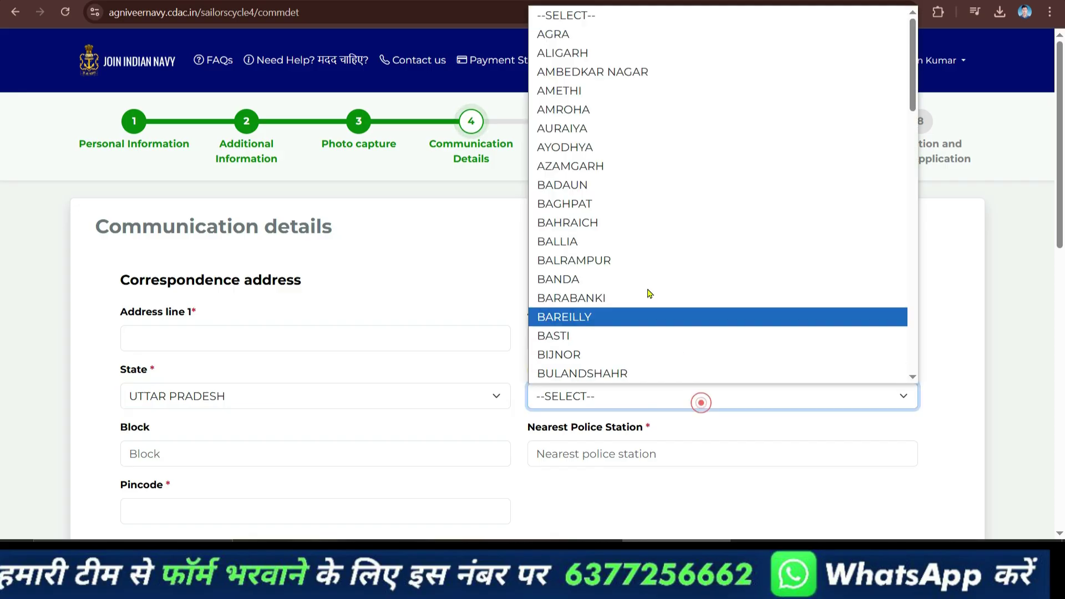
{"action": "left_click", "coordinate": [634, 260]}
Enter block 'Up block', police station 'Balrampur', pincode 865265, and copy it as permanent address.
{"action": "scroll", "coordinate": [380, 377], "scroll_direction": "down", "scroll_amount": 3}
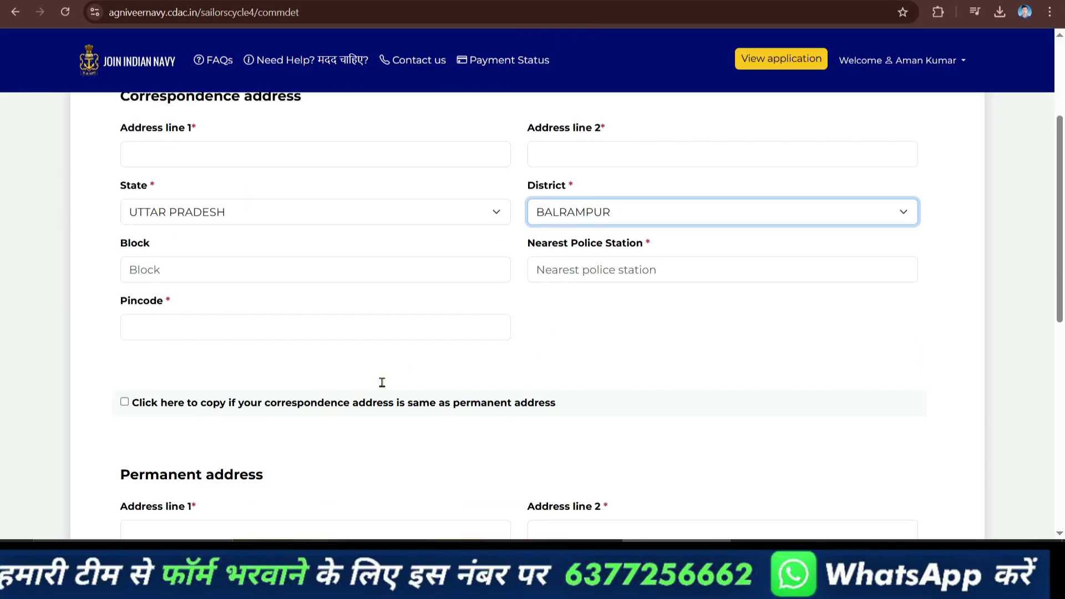
{"action": "left_click", "coordinate": [371, 273]}
{"action": "type", "text": "Up block"}
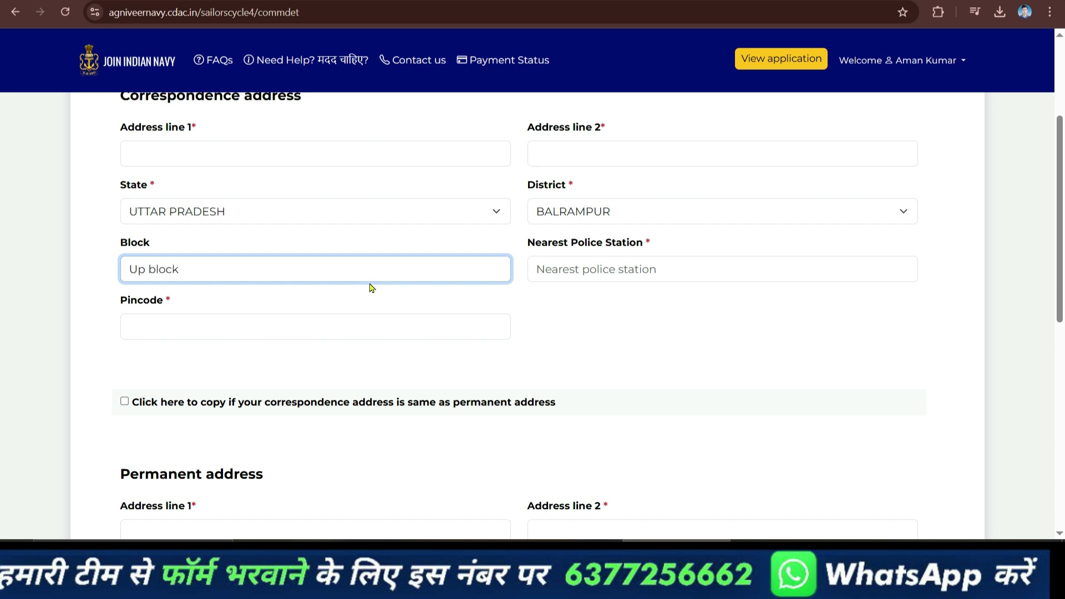
{"action": "left_click", "coordinate": [542, 272]}
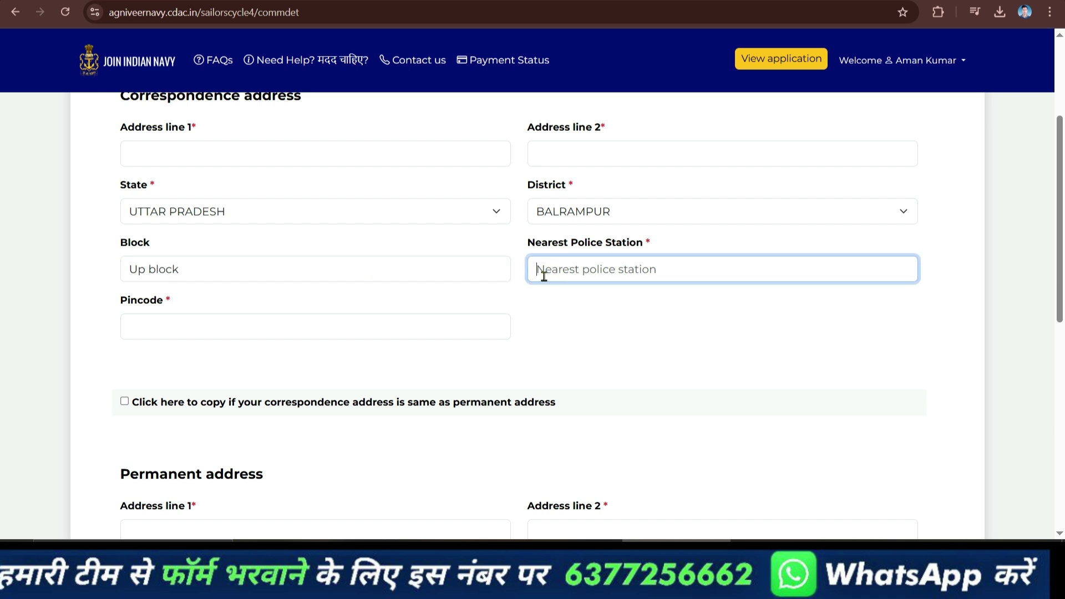
{"action": "type", "text": "Balrampur"}
{"action": "left_click", "coordinate": [188, 326]}
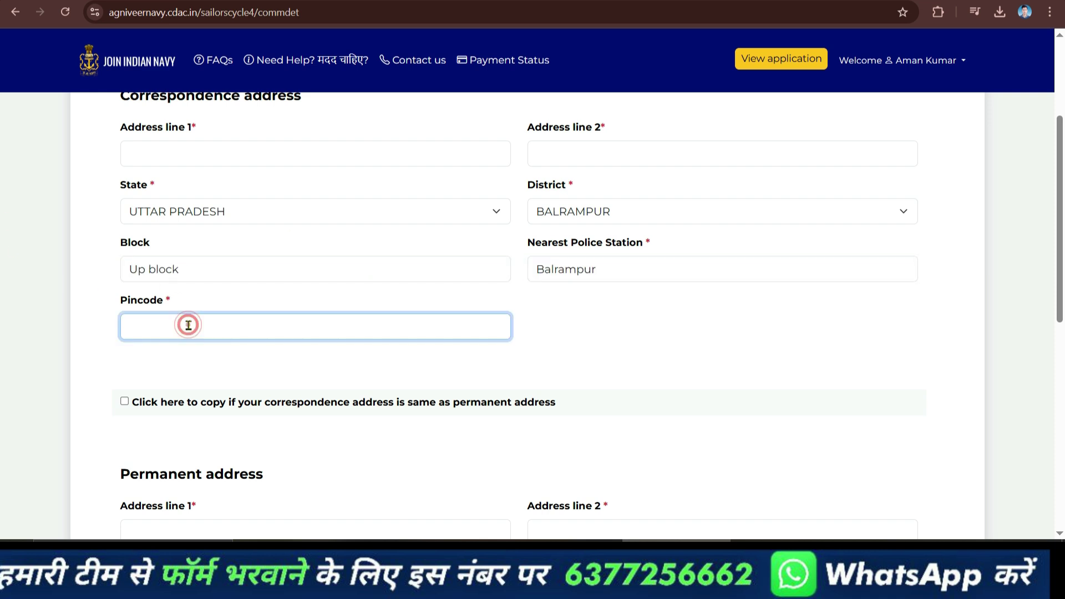
{"action": "type", "text": "865265"}
{"action": "left_click", "coordinate": [124, 401]}
{"action": "scroll", "coordinate": [734, 271], "scroll_direction": "down", "scroll_amount": 4}
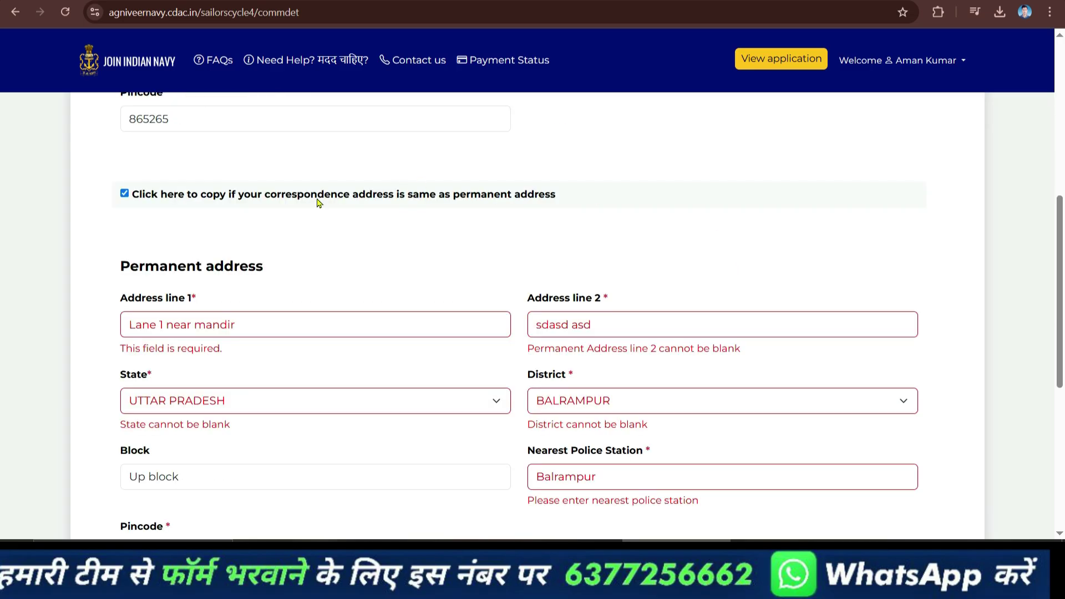
{"action": "scroll", "coordinate": [188, 213], "scroll_direction": "down", "scroll_amount": 6}
Save the communication details and begin entering the 10th subject marks.
{"action": "left_click", "coordinate": [209, 254]}
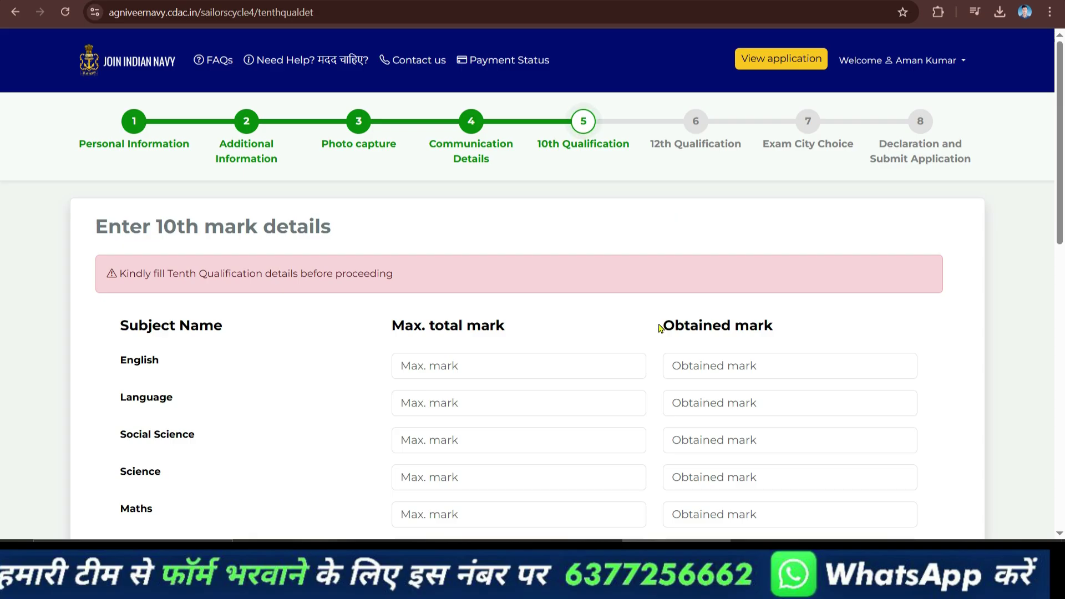
{"action": "scroll", "coordinate": [648, 337], "scroll_direction": "down", "scroll_amount": 3}
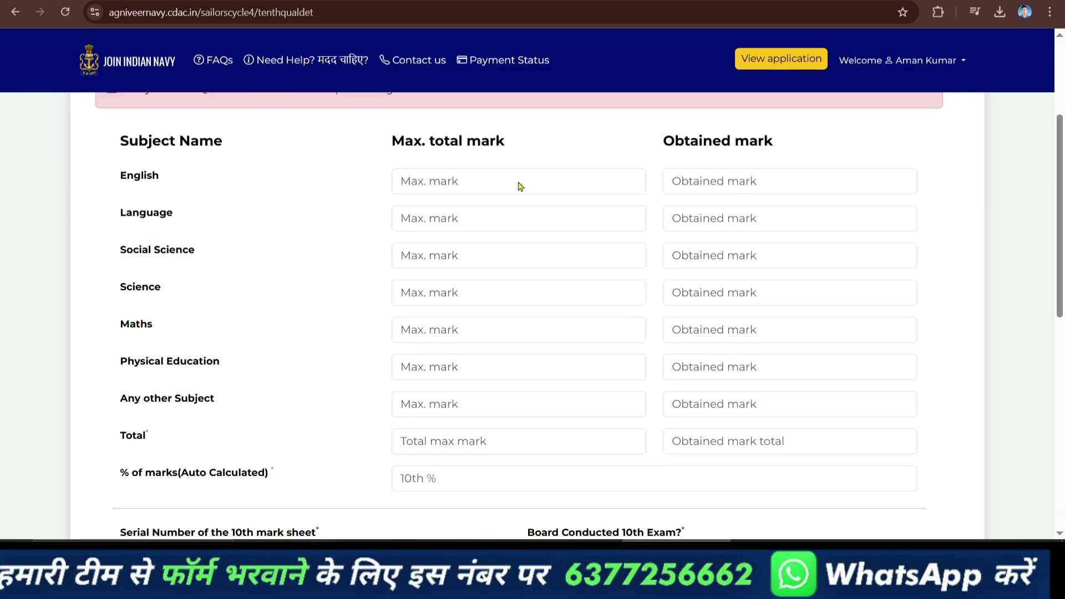
{"action": "left_click", "coordinate": [495, 184]}
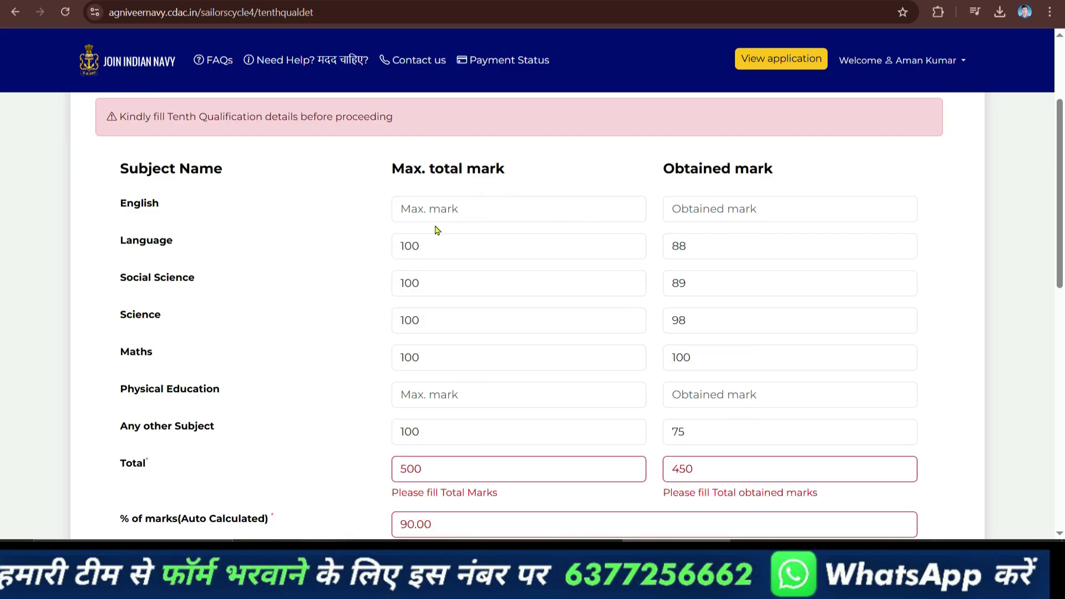
{"action": "scroll", "coordinate": [758, 332], "scroll_direction": "down", "scroll_amount": 3}
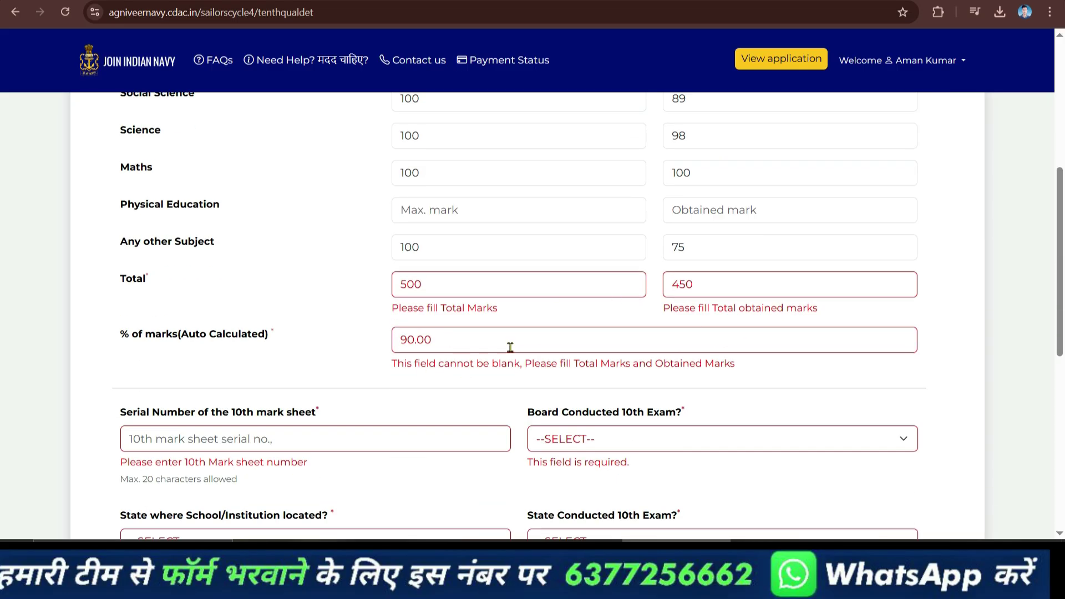
{"action": "scroll", "coordinate": [373, 375], "scroll_direction": "down", "scroll_amount": 3}
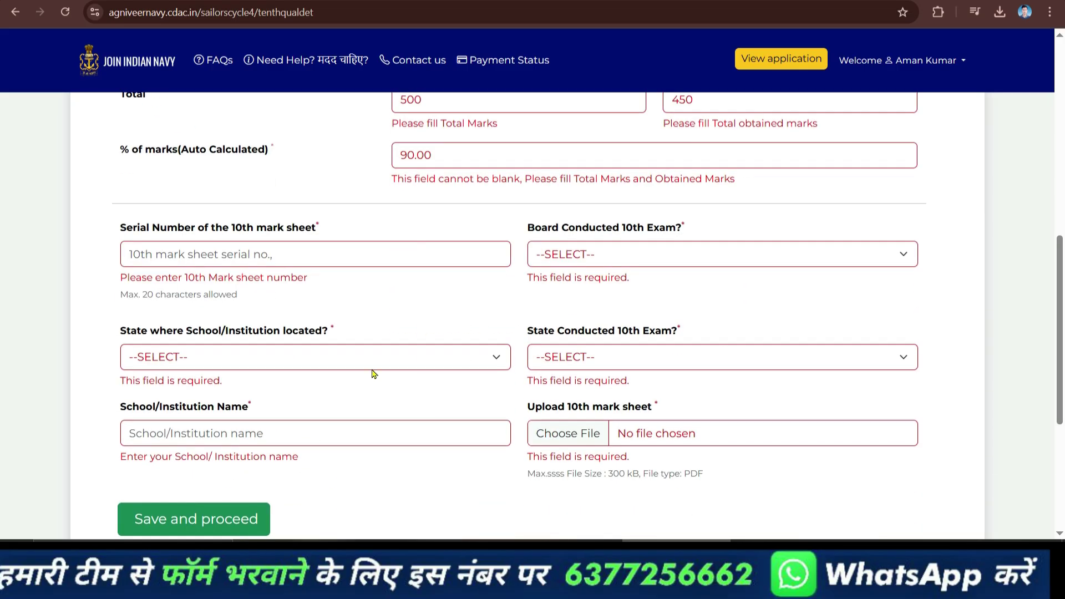
{"action": "left_click", "coordinate": [281, 264]}
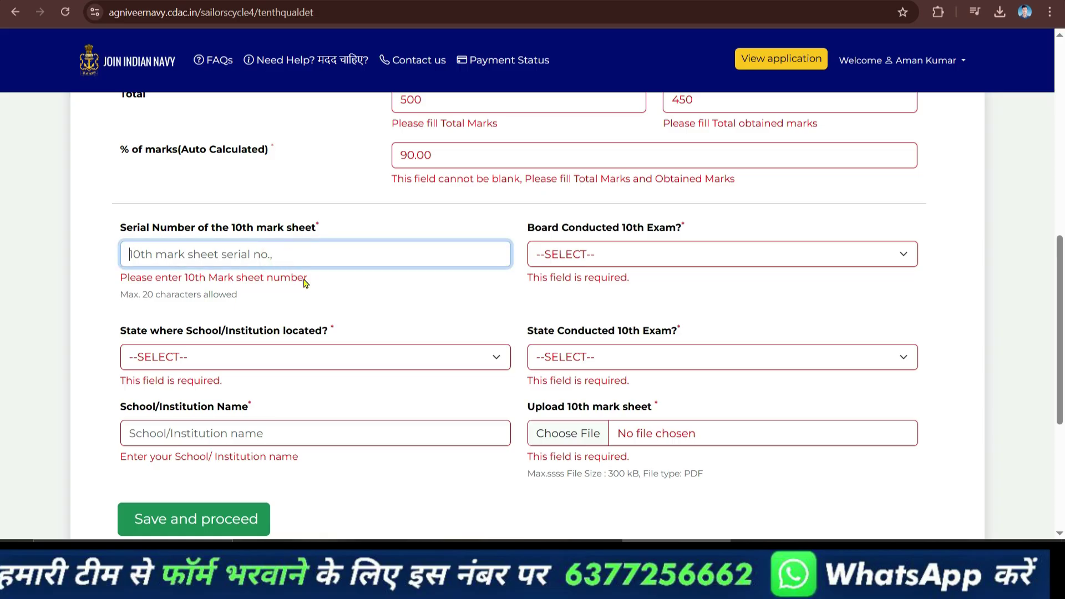
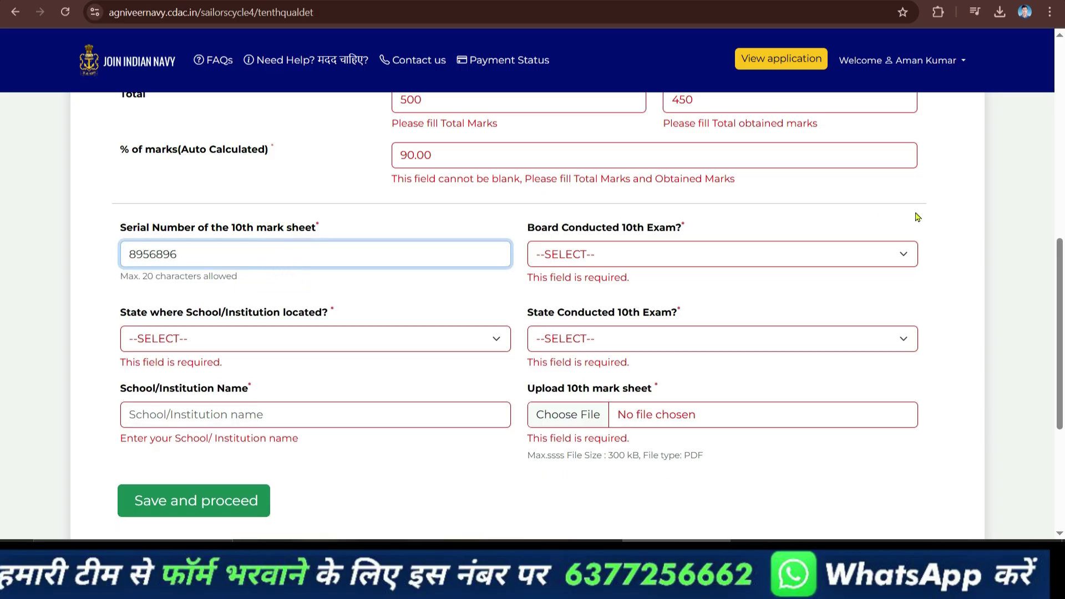
{"action": "left_click", "coordinate": [847, 255]}
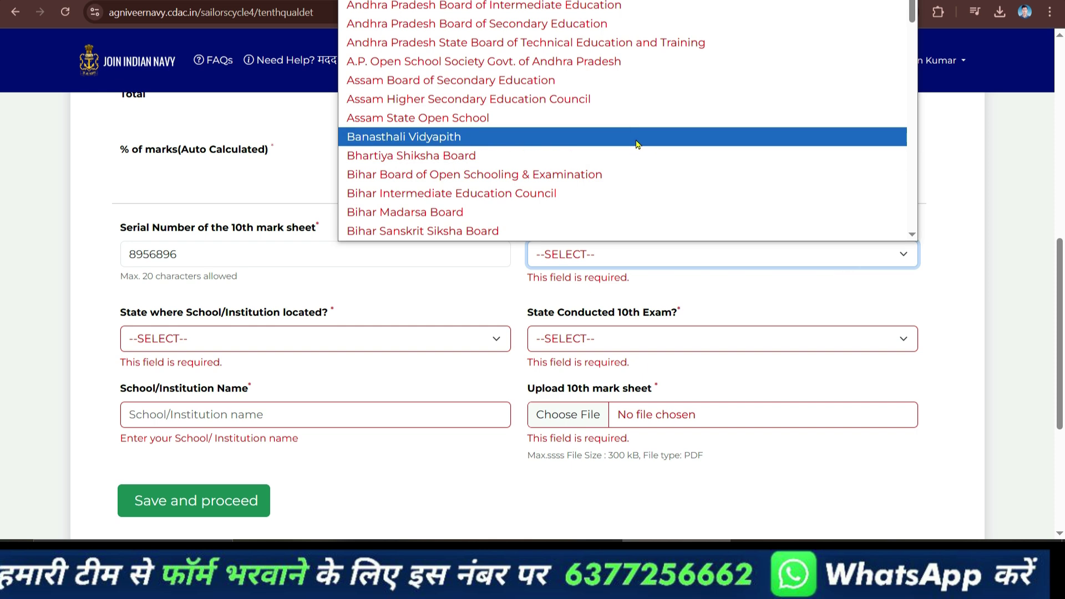
{"action": "scroll", "coordinate": [673, 171], "scroll_direction": "down", "scroll_amount": 15}
{"action": "left_click", "coordinate": [610, 81]}
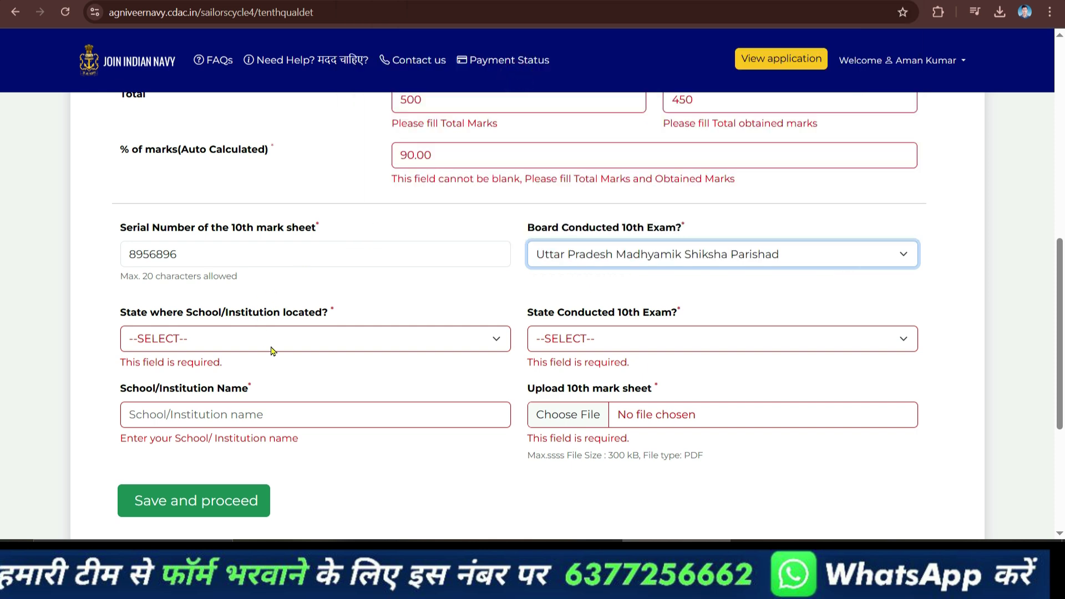
{"action": "left_click", "coordinate": [270, 344]}
{"action": "scroll", "coordinate": [261, 294], "scroll_direction": "down", "scroll_amount": 10}
{"action": "left_click", "coordinate": [256, 297]}
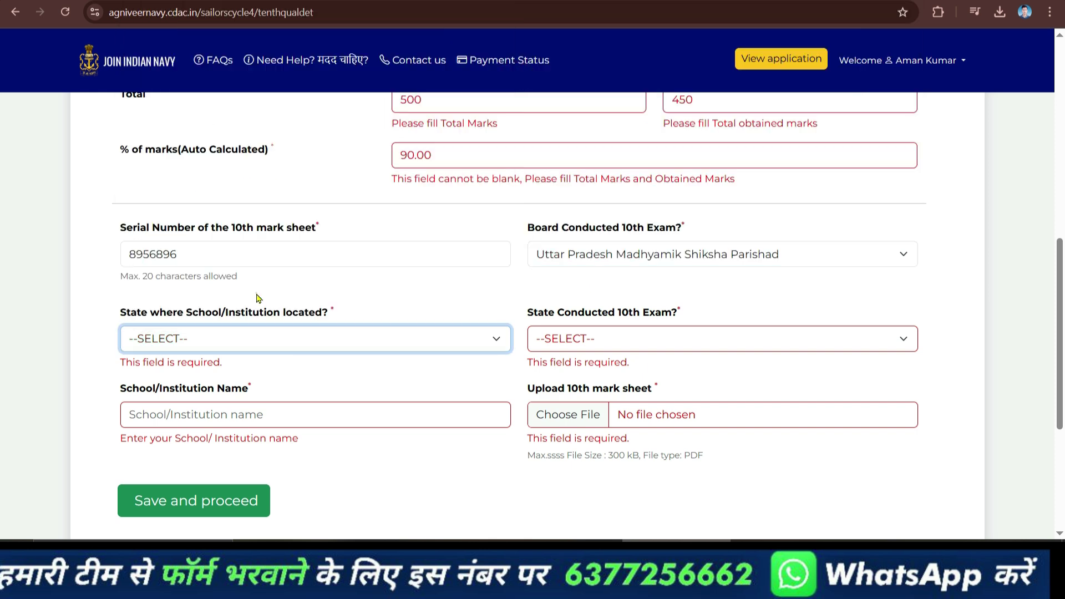
{"action": "left_click", "coordinate": [644, 339]}
{"action": "scroll", "coordinate": [610, 233], "scroll_direction": "down", "scroll_amount": 1}
{"action": "scroll", "coordinate": [686, 272], "scroll_direction": "up", "scroll_amount": 1}
{"action": "scroll", "coordinate": [686, 272], "scroll_direction": "down", "scroll_amount": 5}
{"action": "left_click", "coordinate": [685, 294]}
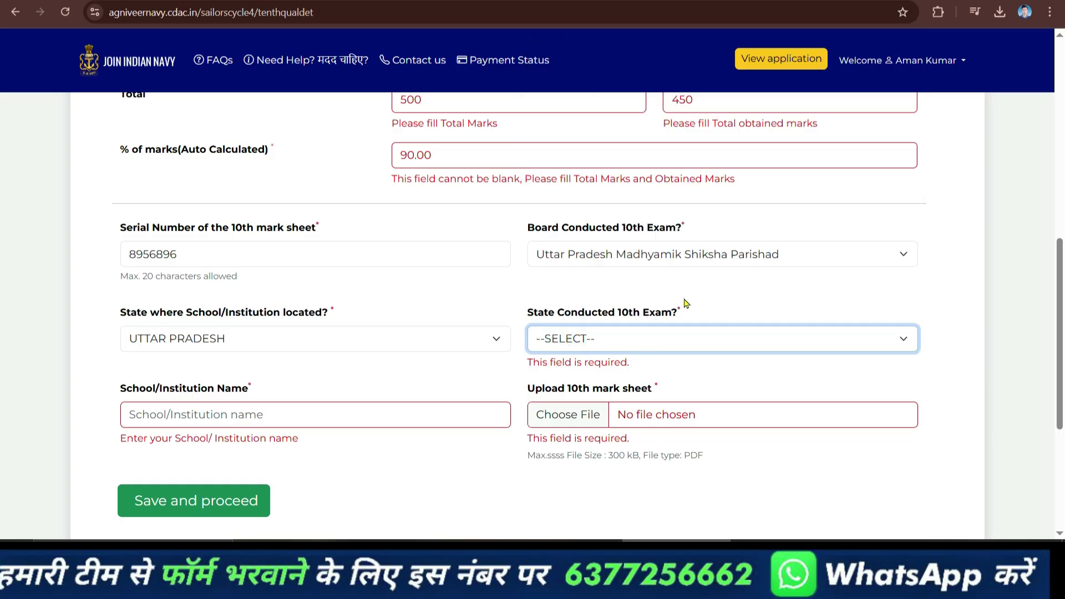
Fill the school name and save the 10th qualification details.
{"action": "left_click", "coordinate": [346, 407]}
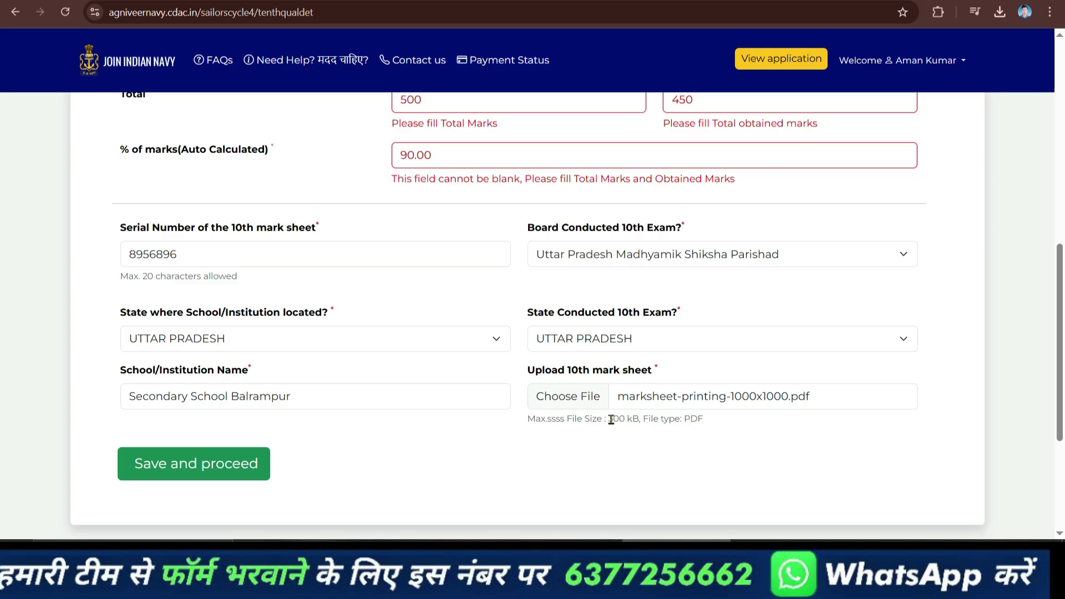
{"action": "left_click_drag", "start_coordinate": [609, 419], "coordinate": [639, 420]}
{"action": "left_click", "coordinate": [646, 416]}
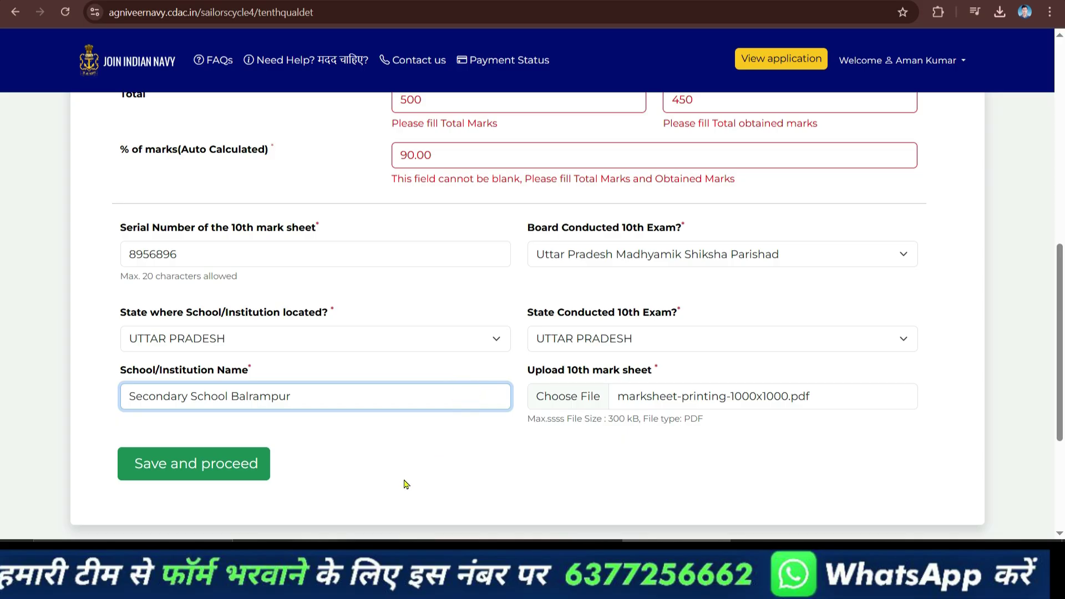
{"action": "left_click", "coordinate": [268, 469]}
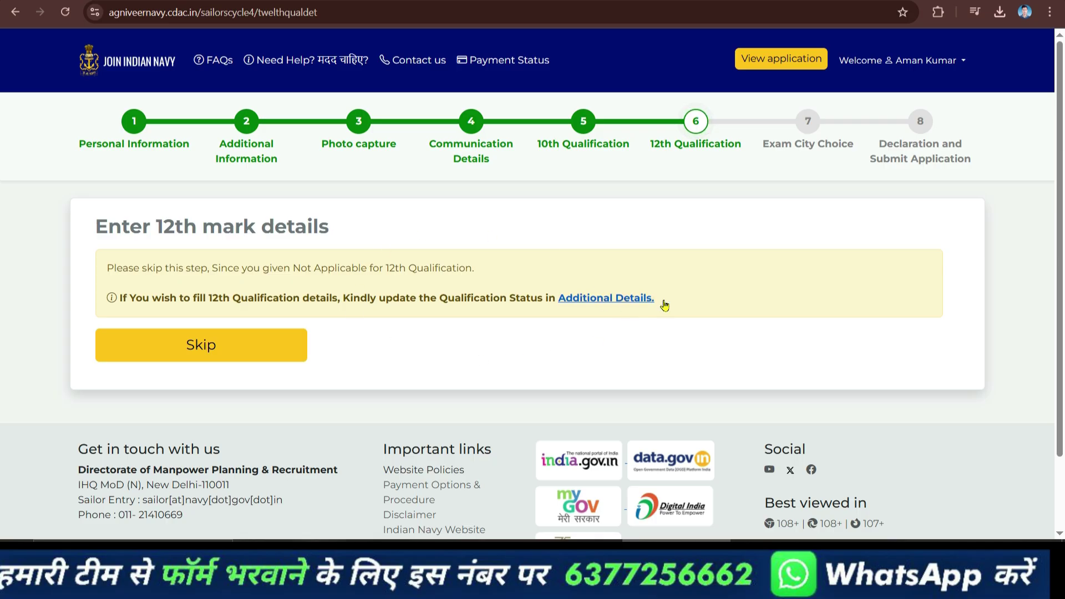
Skip the 12th qualification step.
{"action": "left_click", "coordinate": [266, 352]}
{"action": "scroll", "coordinate": [425, 352], "scroll_direction": "down", "scroll_amount": 3}
{"action": "left_click", "coordinate": [340, 204]}
{"action": "scroll", "coordinate": [347, 360], "scroll_direction": "down", "scroll_amount": 3}
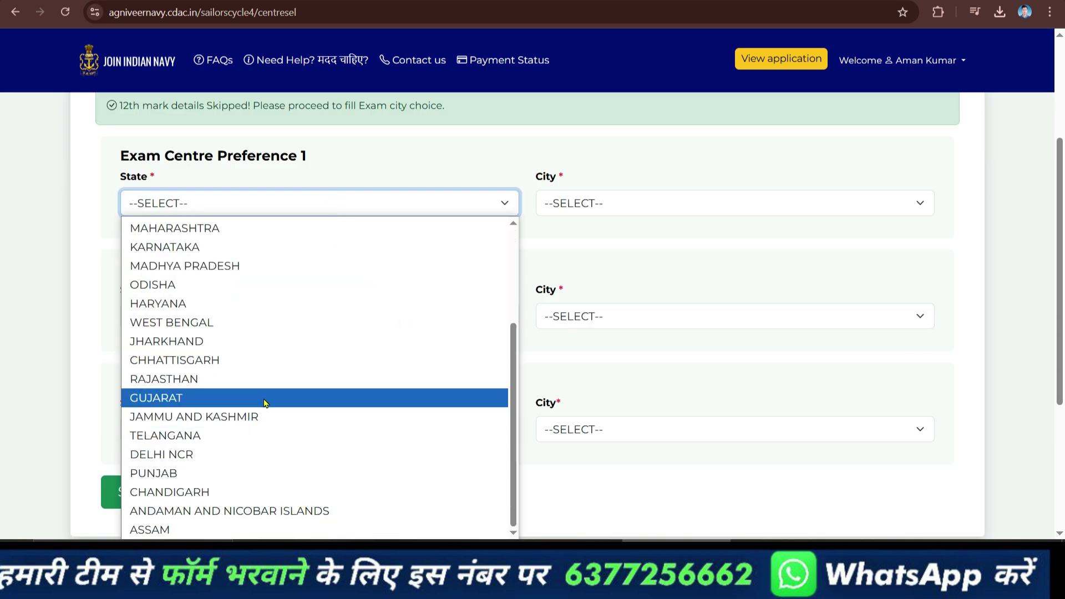
Set exam centres Lucknow and kanpur (UTTAR PRADESH) and Patna (BIHAR), then save and confirm.
{"action": "scroll", "coordinate": [261, 436], "scroll_direction": "up", "scroll_amount": 3}
{"action": "left_click", "coordinate": [254, 298]}
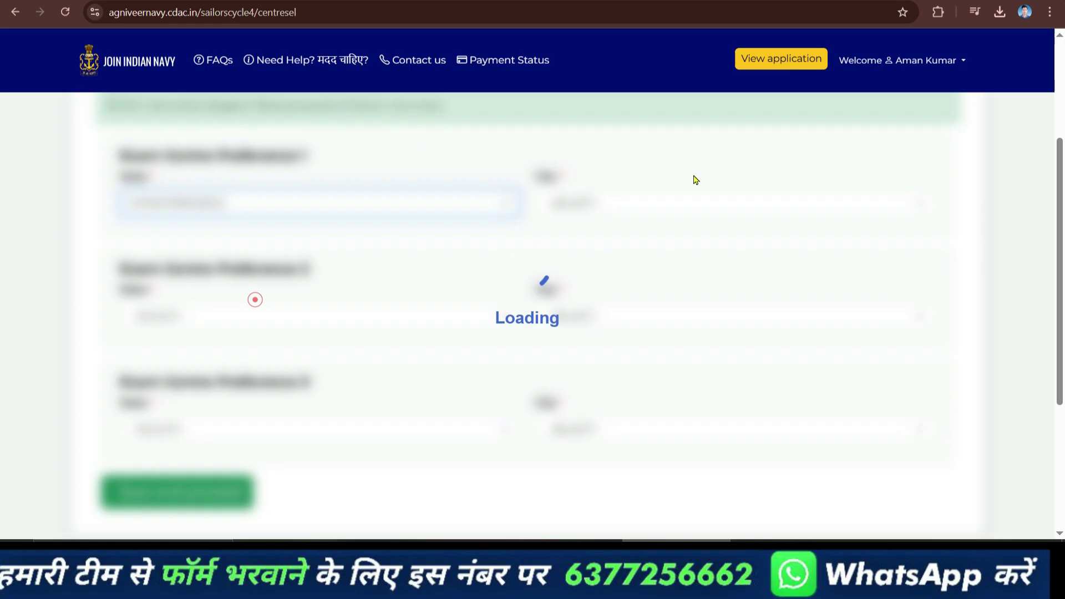
{"action": "left_click", "coordinate": [698, 192]}
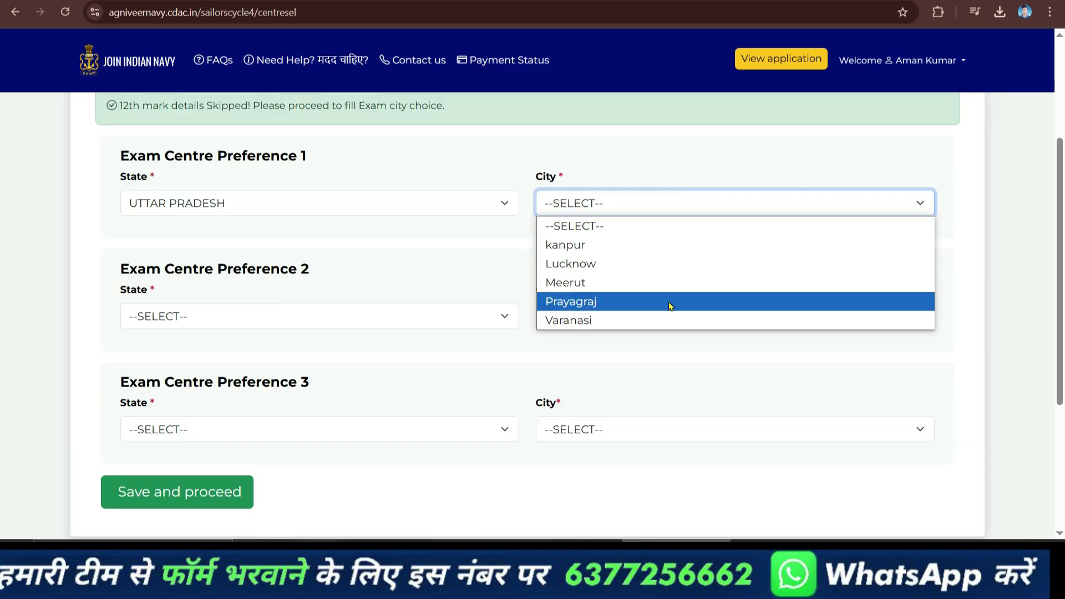
{"action": "left_click", "coordinate": [649, 267]}
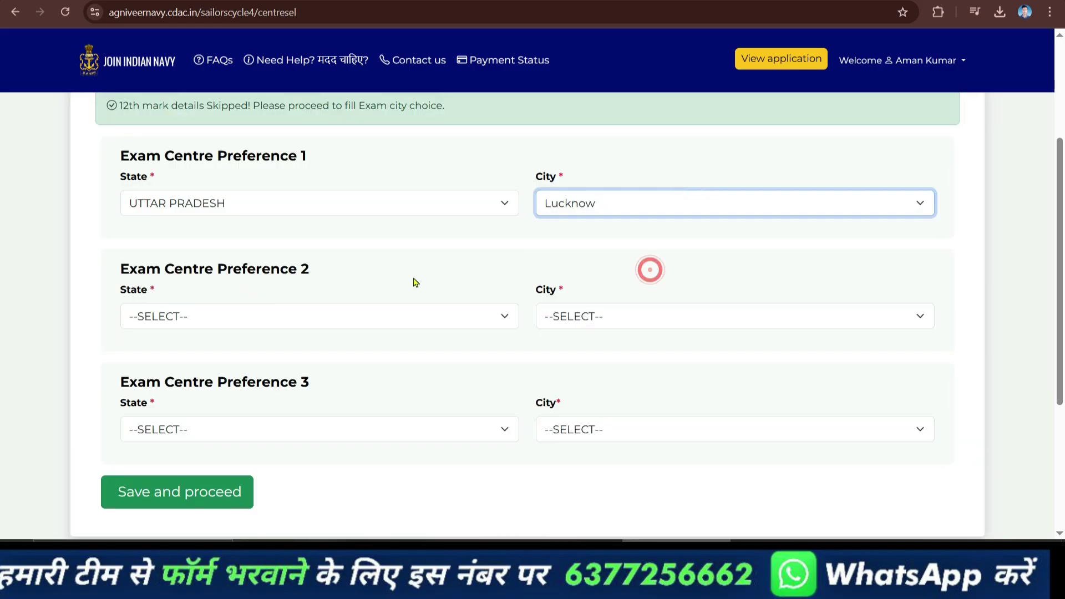
{"action": "left_click", "coordinate": [381, 316]}
{"action": "left_click", "coordinate": [167, 48]}
{"action": "left_click", "coordinate": [604, 316]}
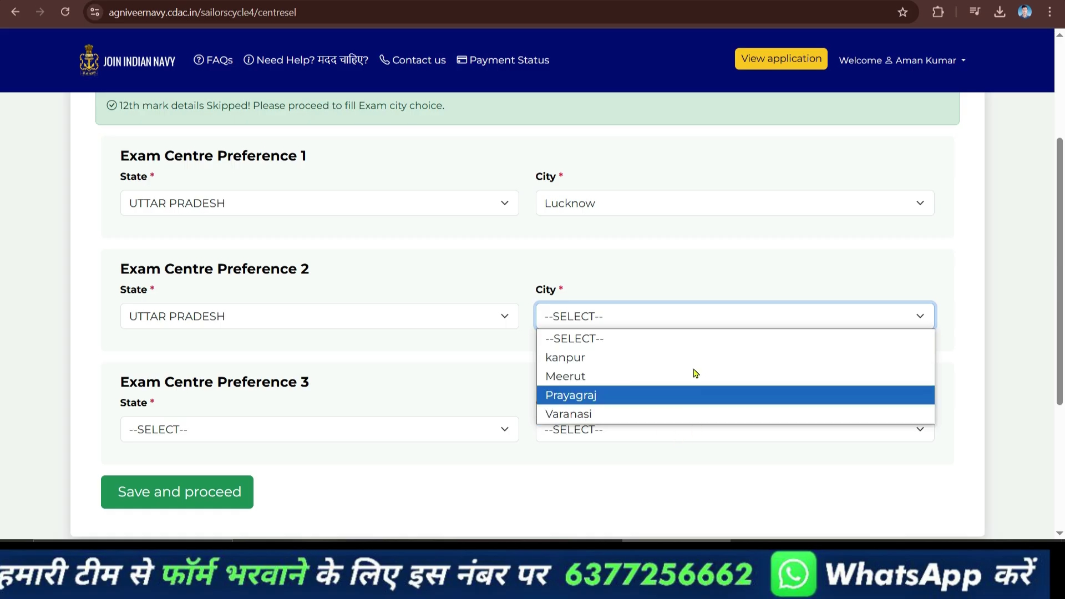
{"action": "left_click", "coordinate": [640, 357]}
{"action": "left_click", "coordinate": [444, 432]}
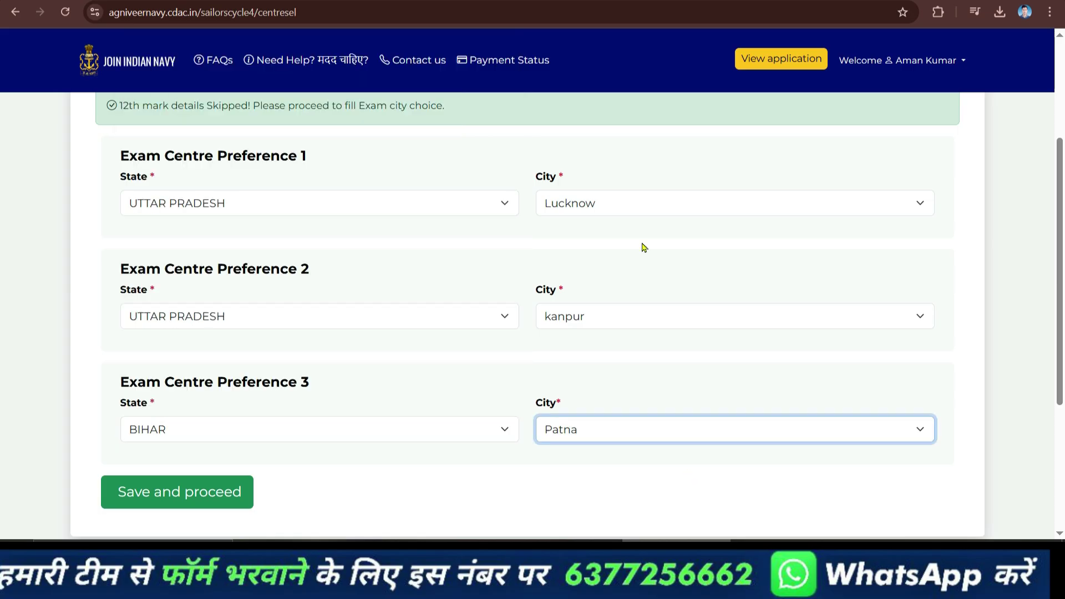
{"action": "left_click", "coordinate": [167, 491]}
{"action": "left_click", "coordinate": [592, 101]}
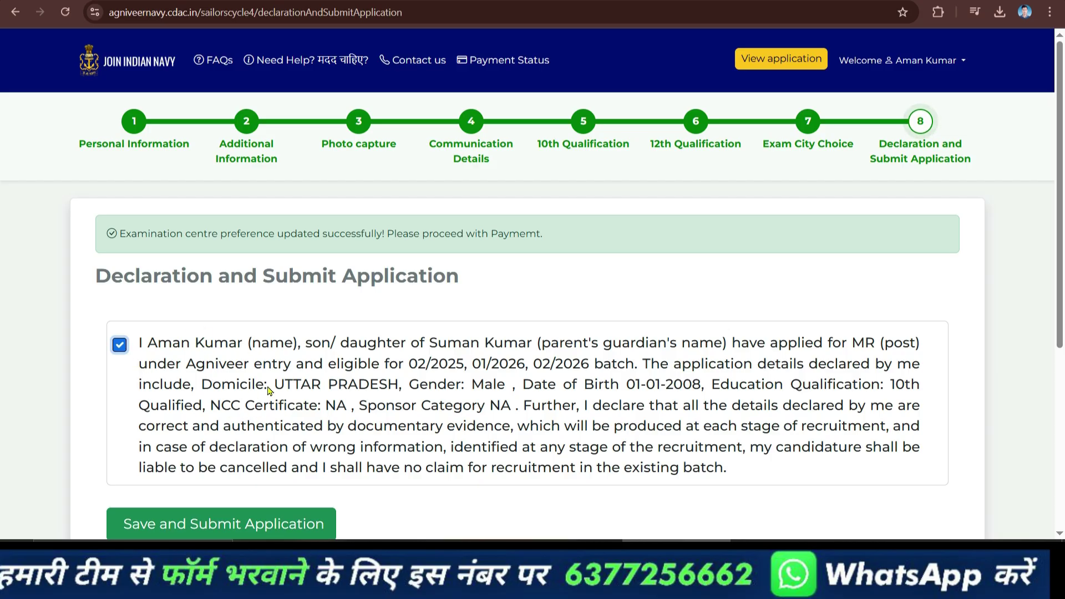
Save and submit the application with the declaration, confirming the submission.
{"action": "scroll", "coordinate": [269, 391], "scroll_direction": "down", "scroll_amount": 3}
{"action": "left_click", "coordinate": [242, 347]}
{"action": "left_click", "coordinate": [591, 104]}
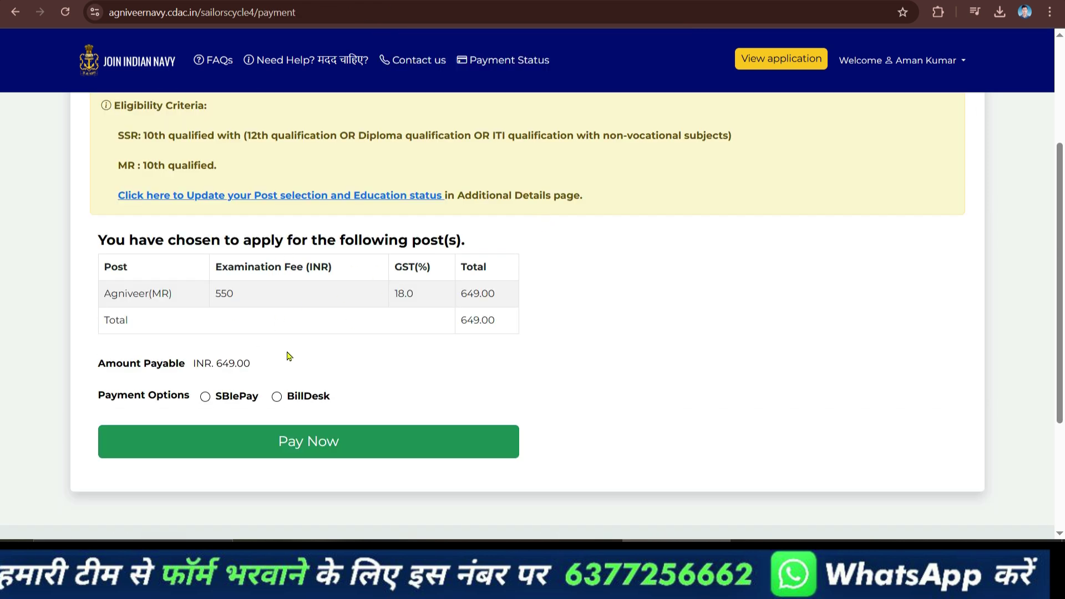
Pay the INR 649.00 examination fee through the SBIePay gateway.
{"action": "double_click", "coordinate": [221, 363]}
{"action": "left_click", "coordinate": [281, 363]}
{"action": "left_click", "coordinate": [206, 396]}
{"action": "left_click", "coordinate": [307, 439]}
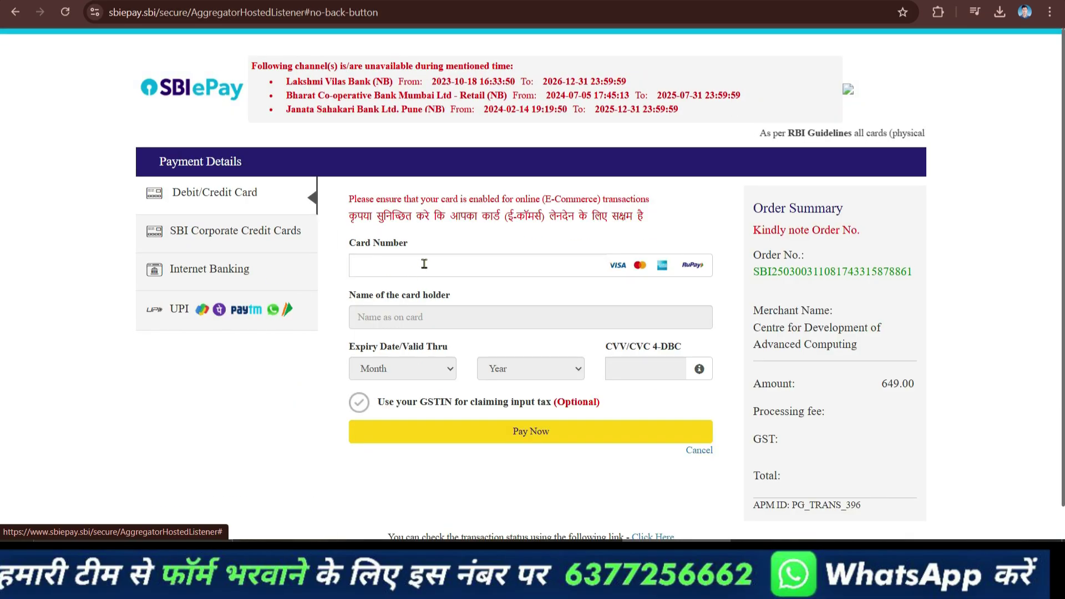
Pay the 649.00 fee by UPI QR on SBIePay and decline Chrome's password save.
{"action": "left_click", "coordinate": [424, 264]}
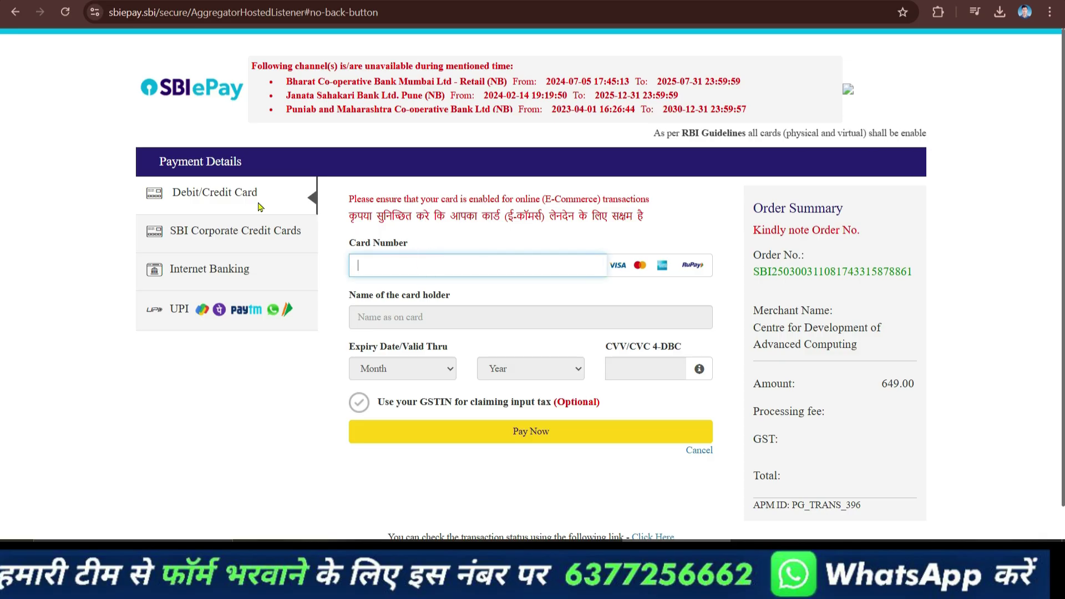
{"action": "left_click", "coordinate": [254, 326]}
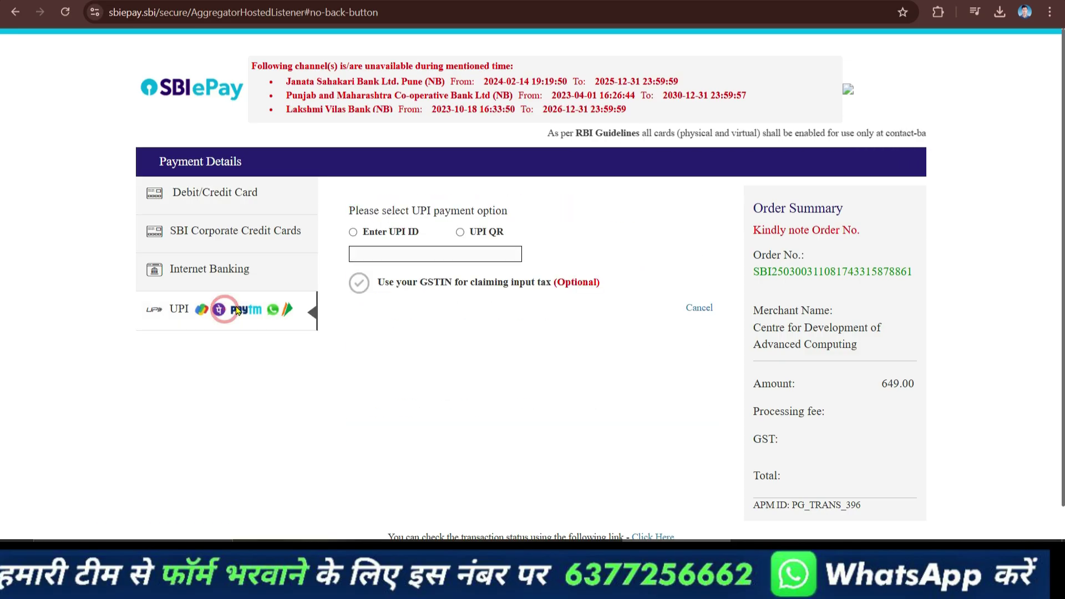
{"action": "left_click", "coordinate": [476, 235]}
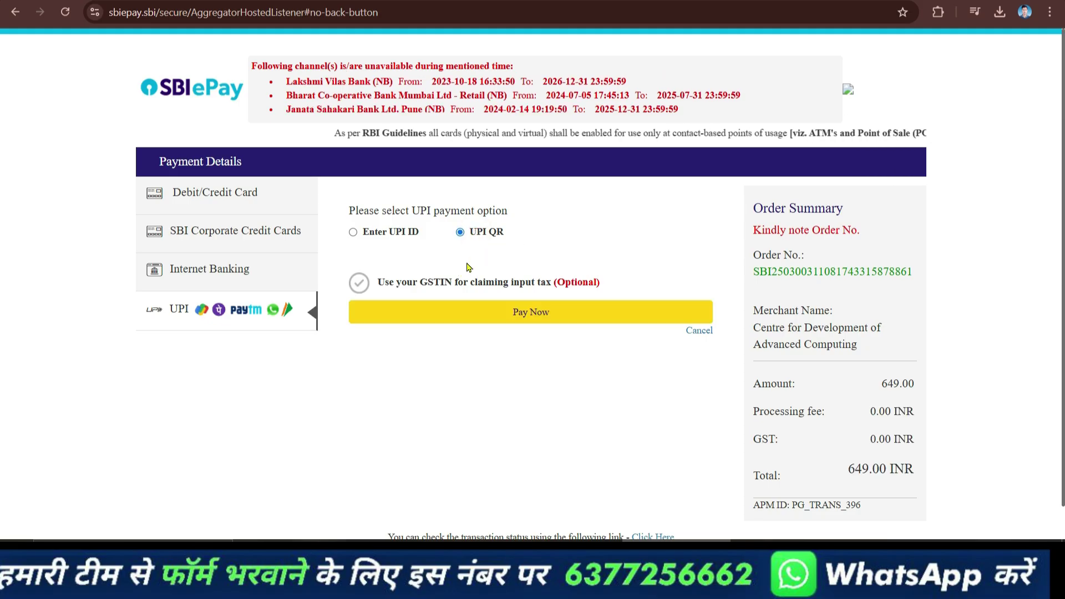
{"action": "left_click", "coordinate": [511, 314]}
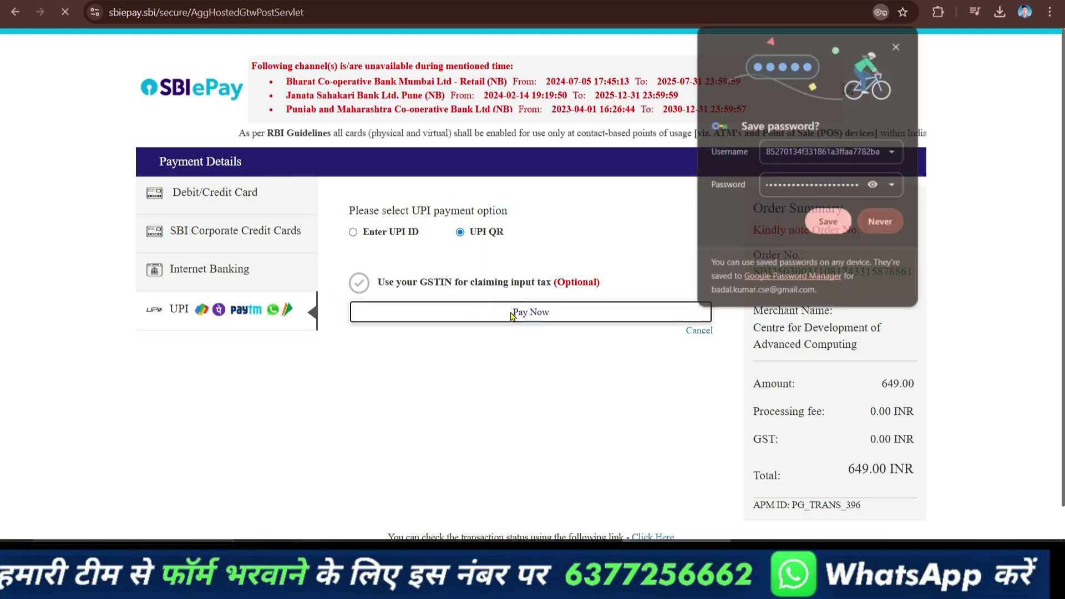
{"action": "left_click", "coordinate": [874, 226]}
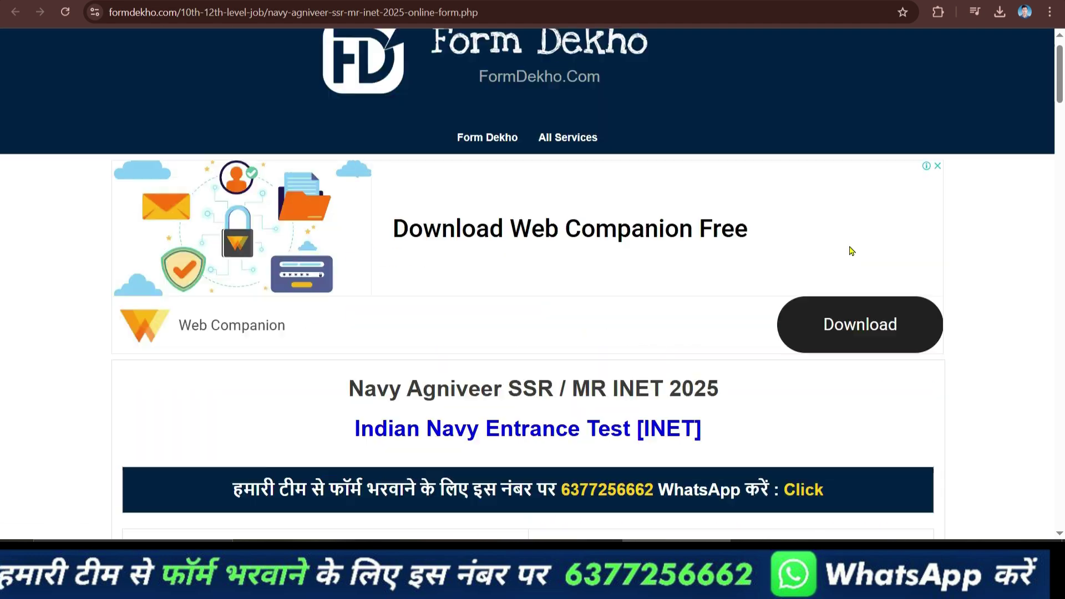
Return to the SBIePay UPI QR browser tab with the pending 649.00 INR payment.
{"action": "scroll", "coordinate": [848, 256], "scroll_direction": "up", "scroll_amount": 1}
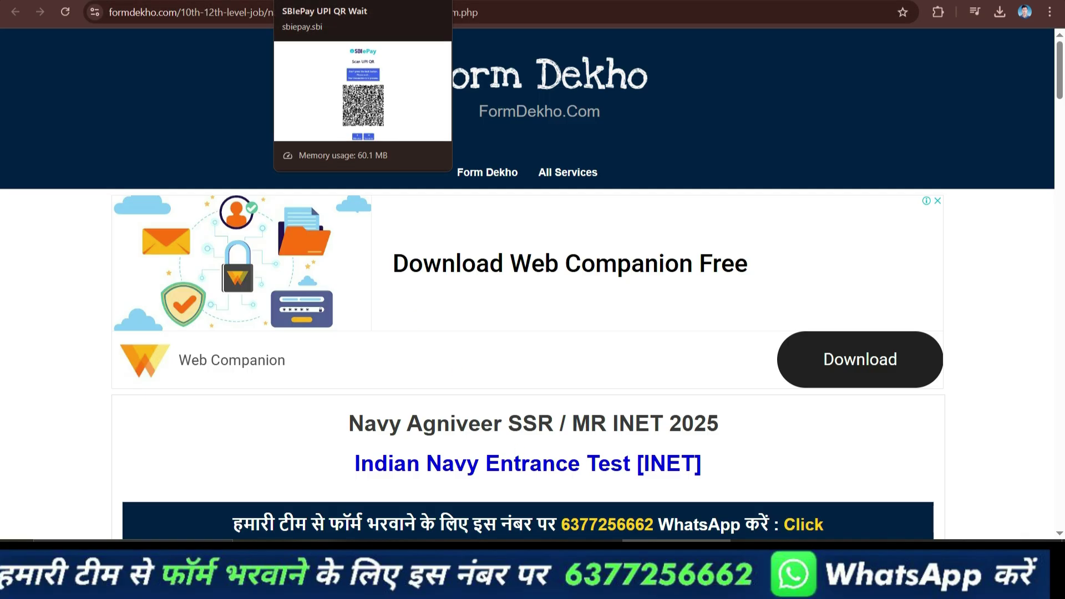
{"action": "left_click", "coordinate": [332, 1]}
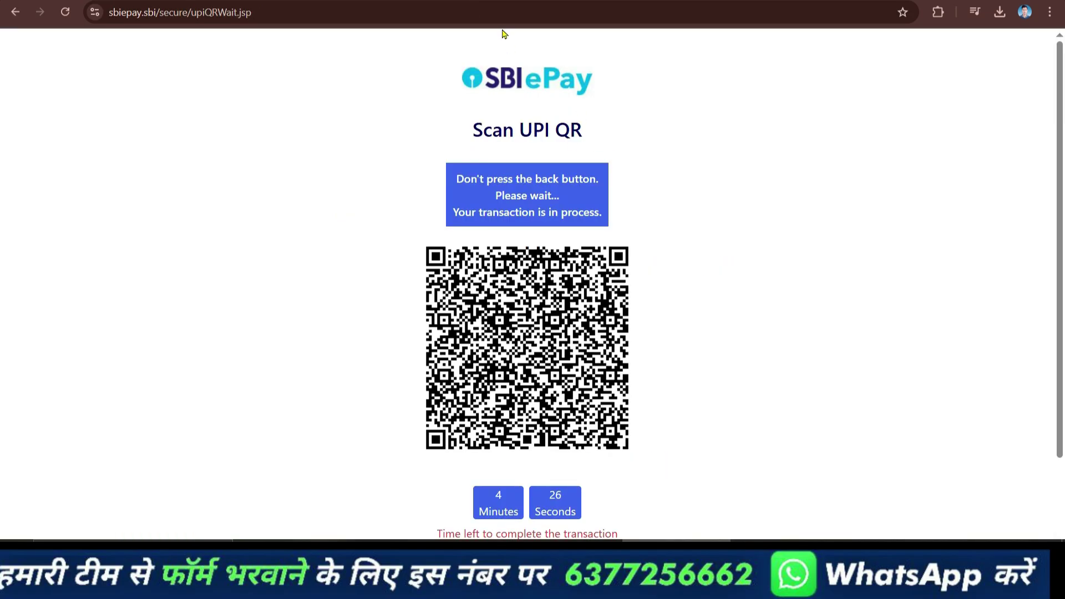